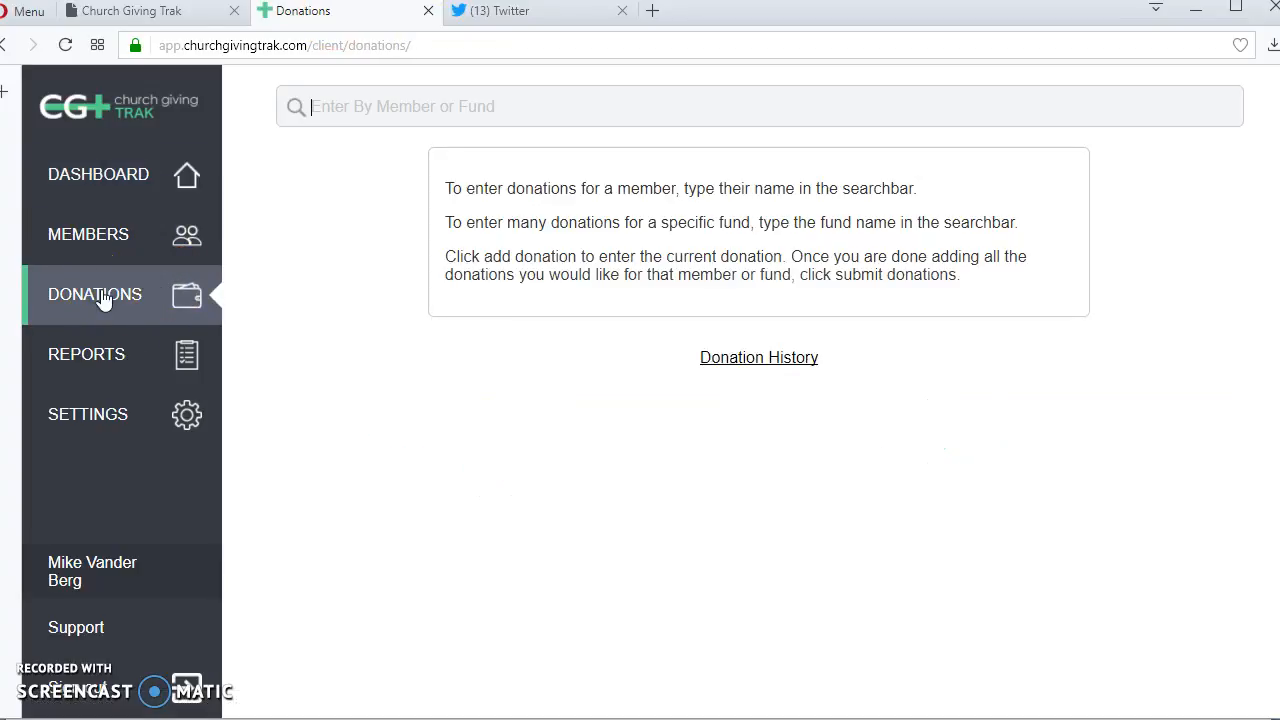
# - Search the donation entry page for "general" and open donation entry for the General Fund
pyautogui.click(555, 118)
pyautogui.click(554, 118)
pyautogui.write('general')
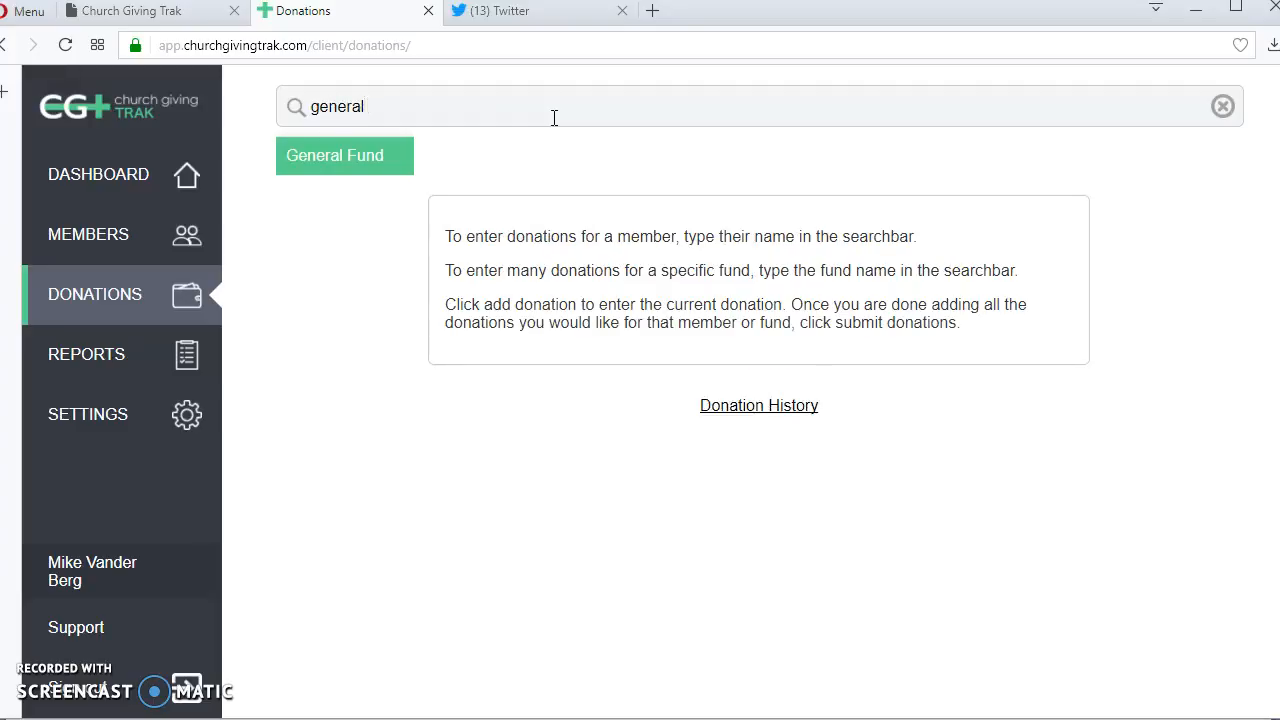
pyautogui.click(306, 152)
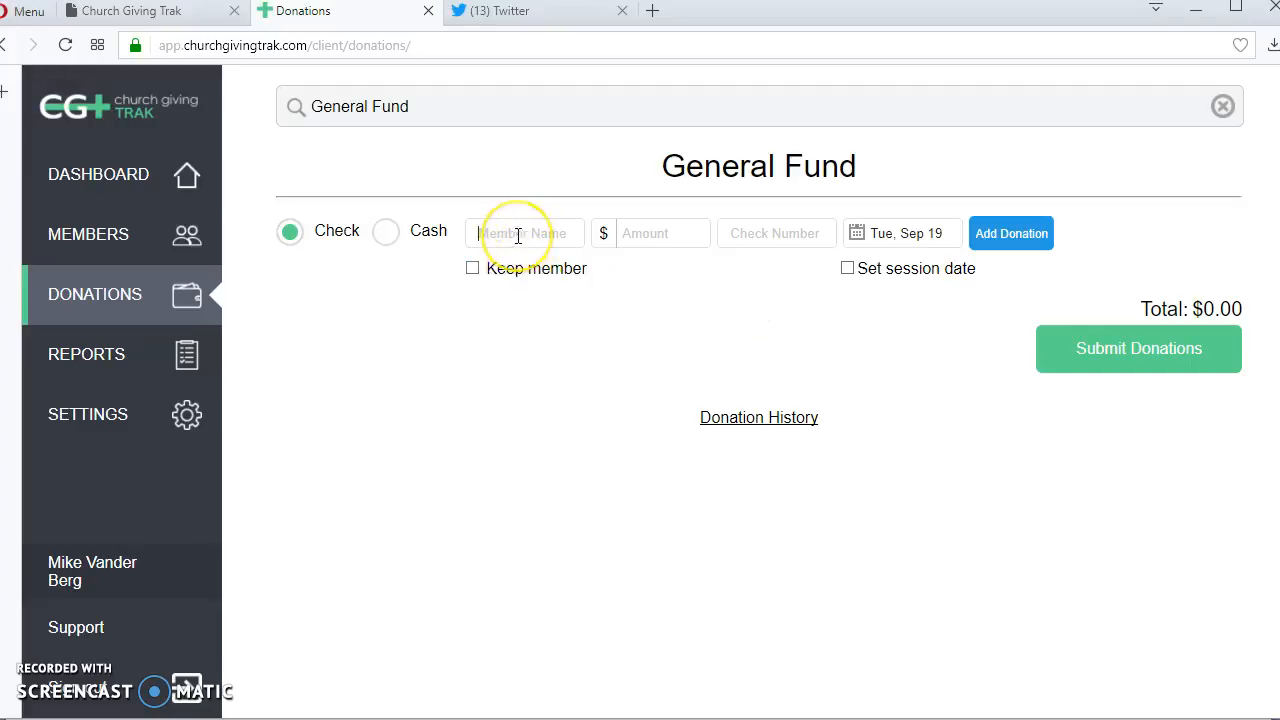
# - Add a $100.00 check donation with check number 45456 for the first donor, chosen from the matching members
pyautogui.write('tom')
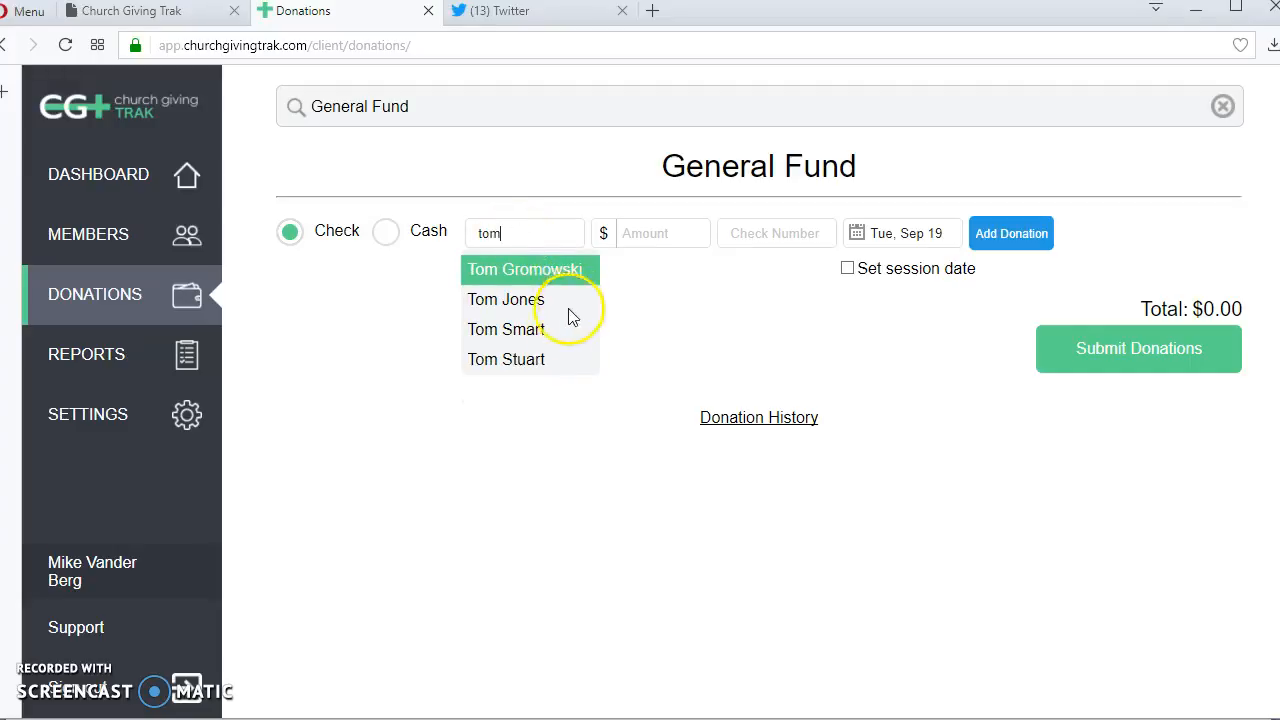
pyautogui.click(522, 329)
pyautogui.write('1000')
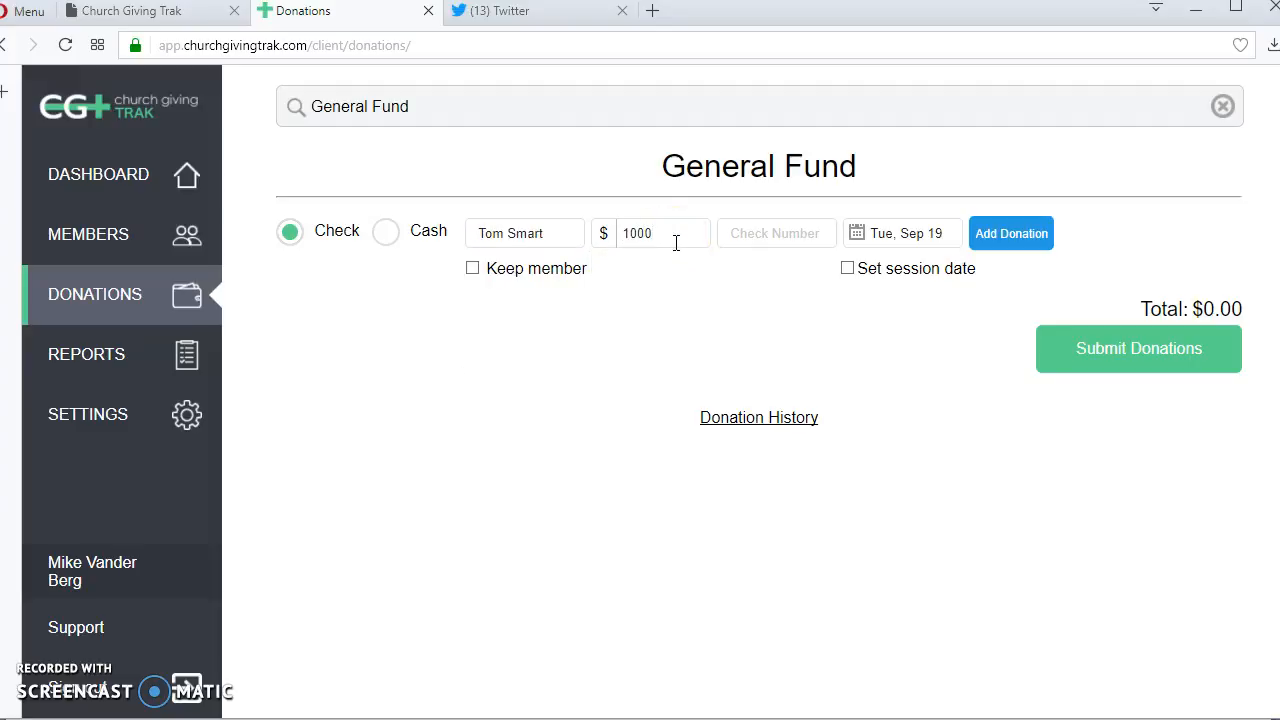
pyautogui.press('Tab')
pyautogui.write('454')
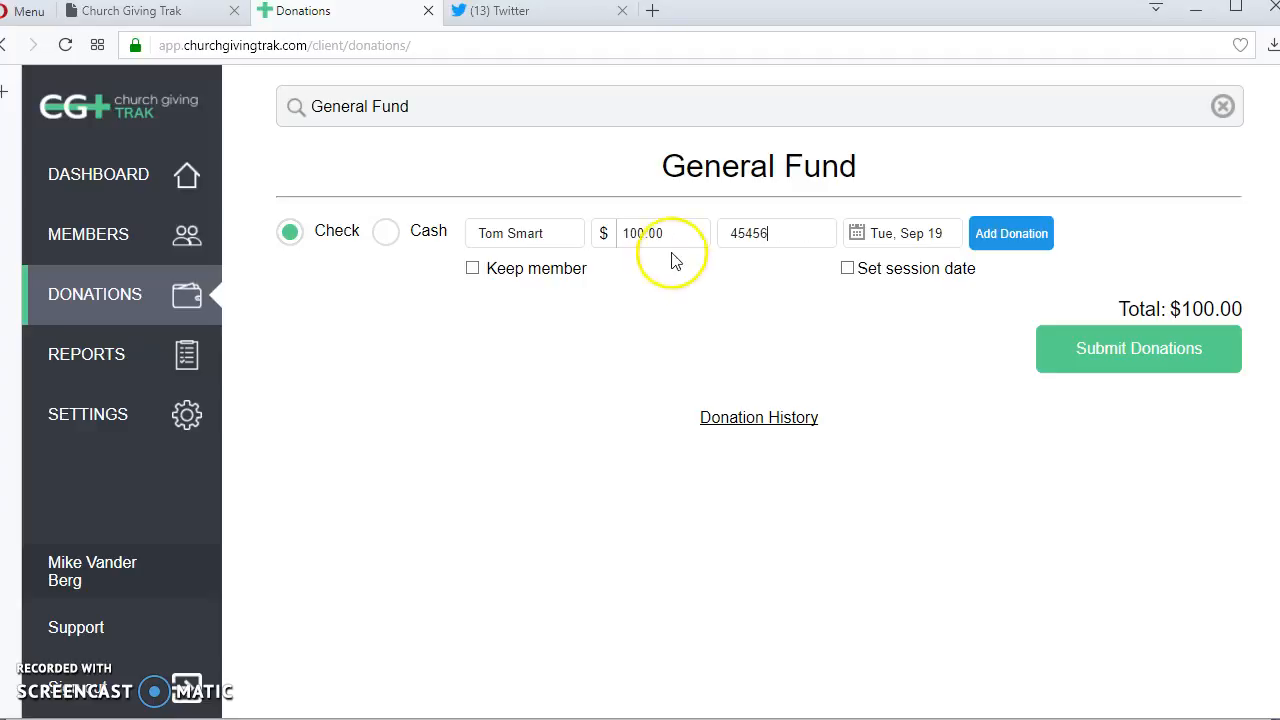
pyautogui.click(1008, 249)
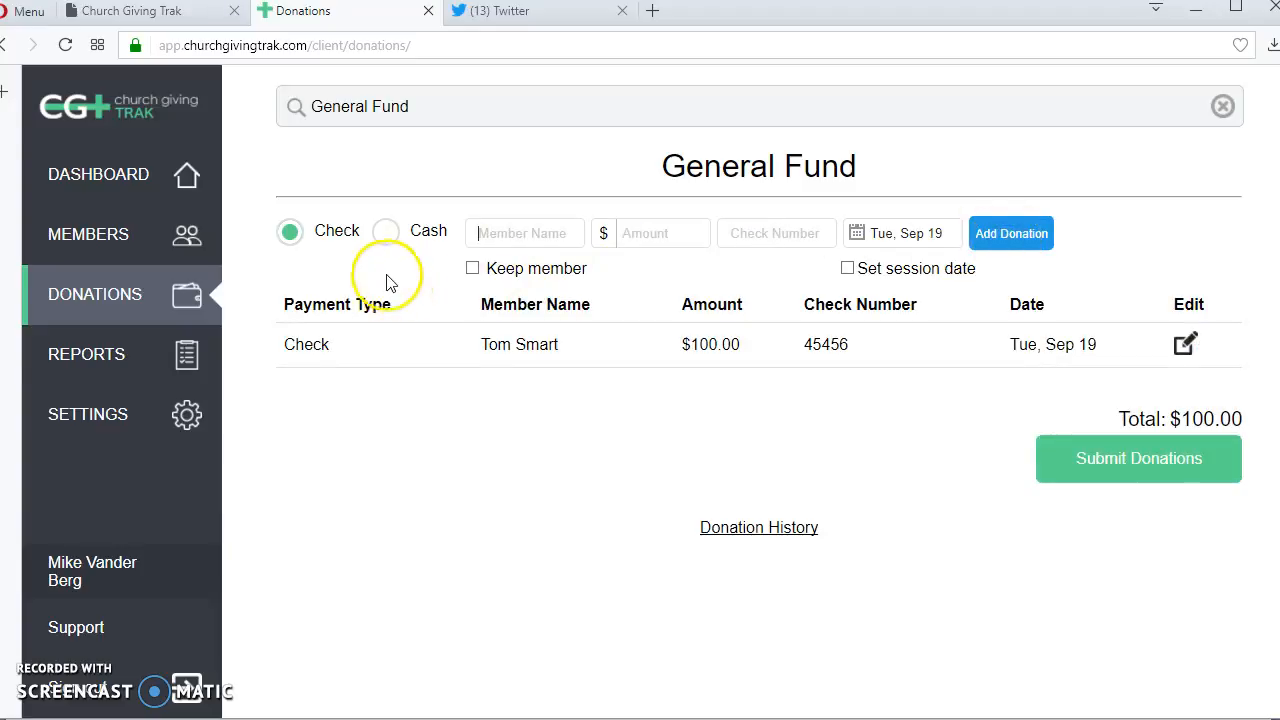
# - Add a $200.00 check donation with check number 343433 for a second member of the church
pyautogui.write('mike')
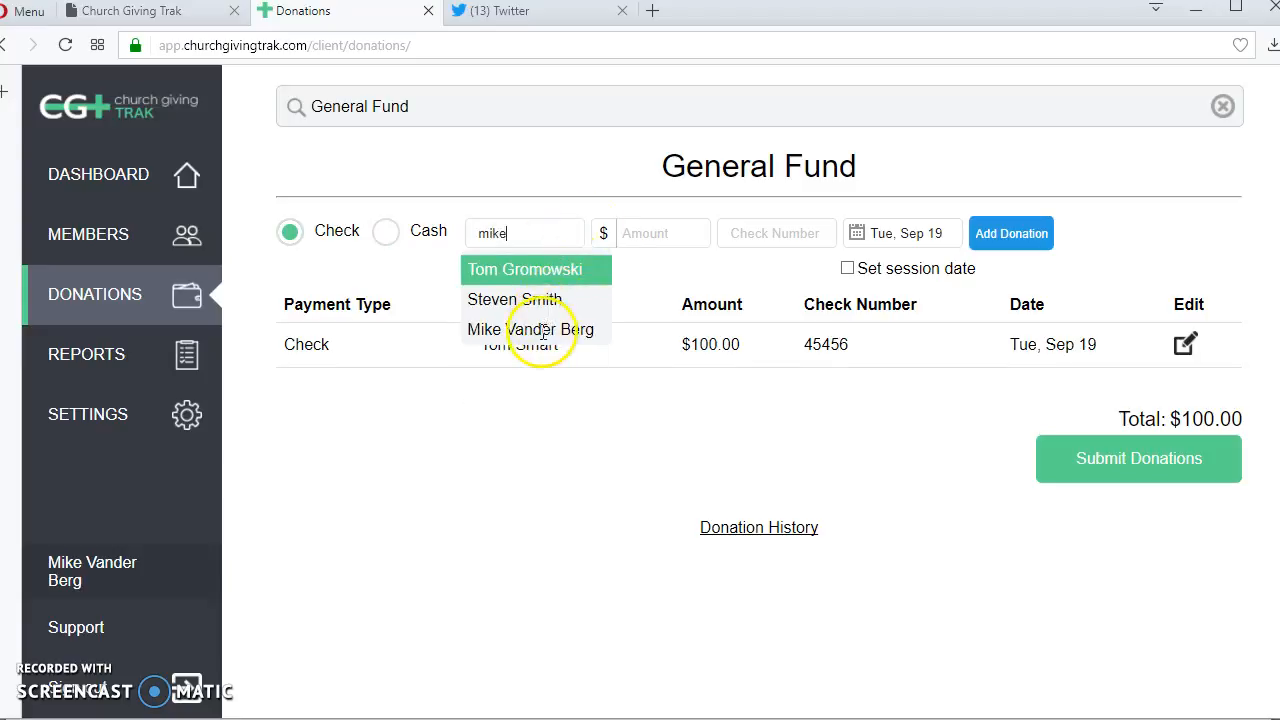
pyautogui.click(543, 329)
pyautogui.click(645, 233)
pyautogui.write('200')
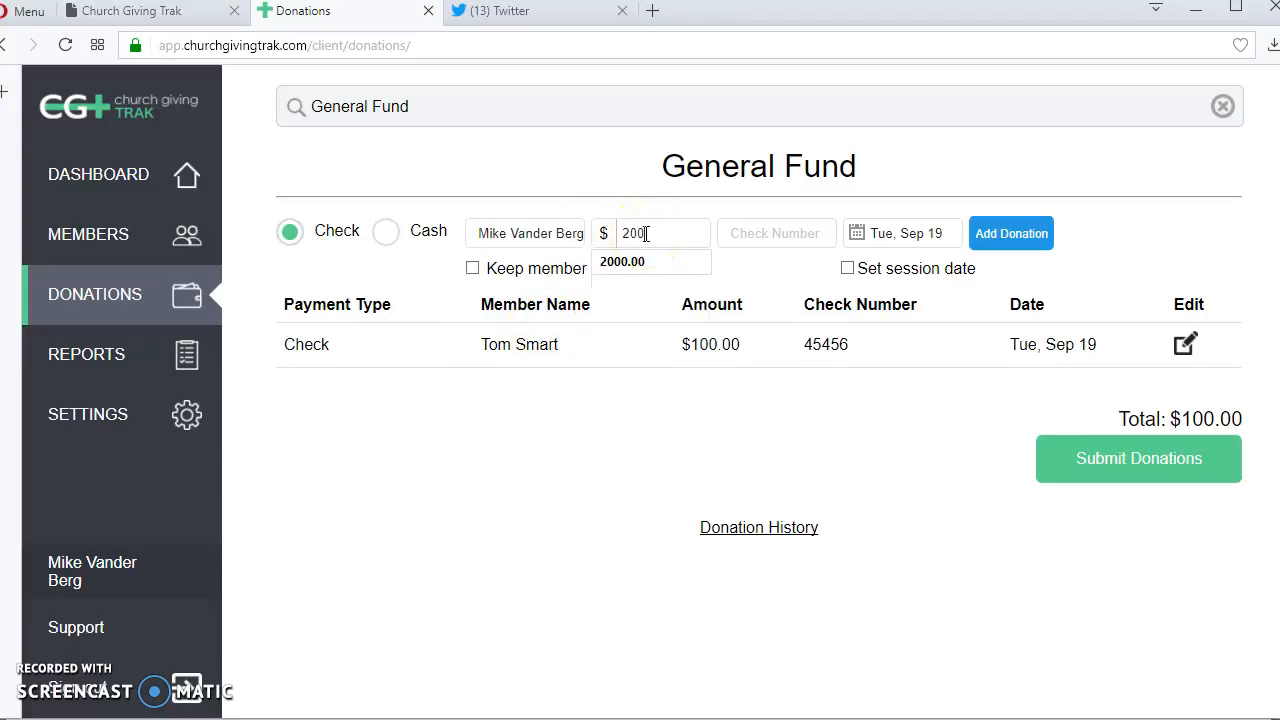
pyautogui.press('Tab')
pyautogui.write('343433')
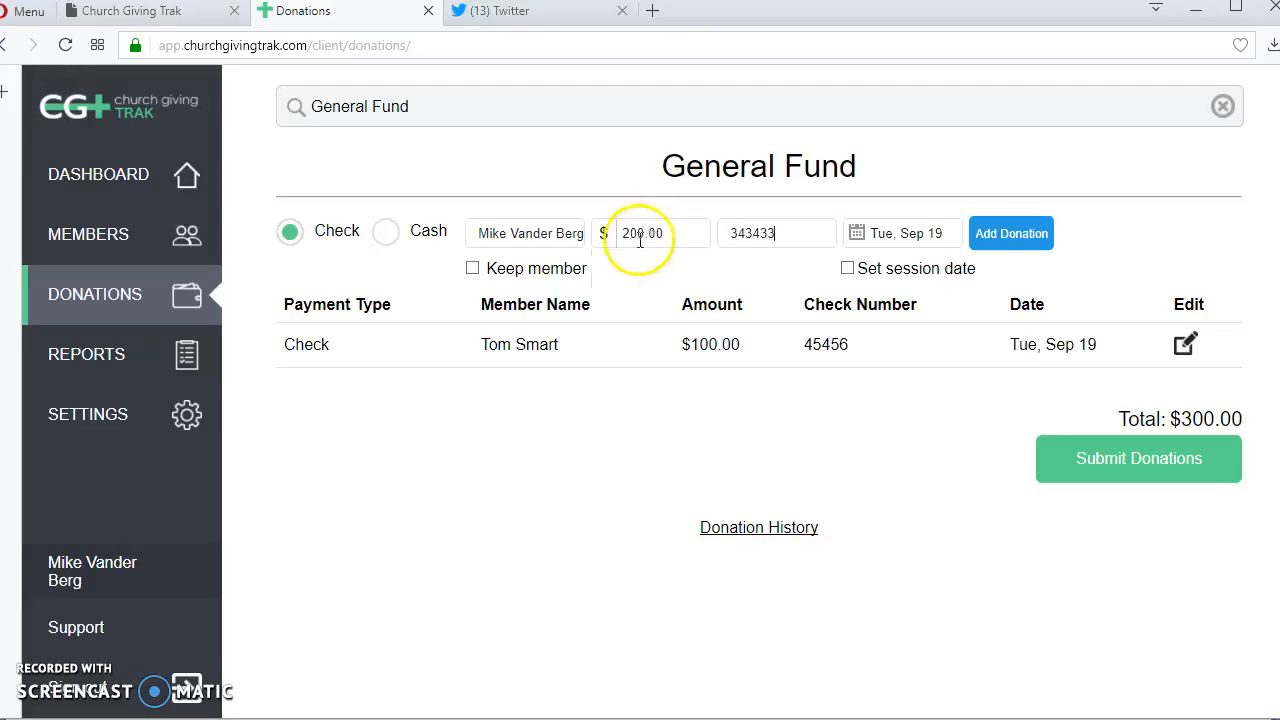
pyautogui.click(996, 243)
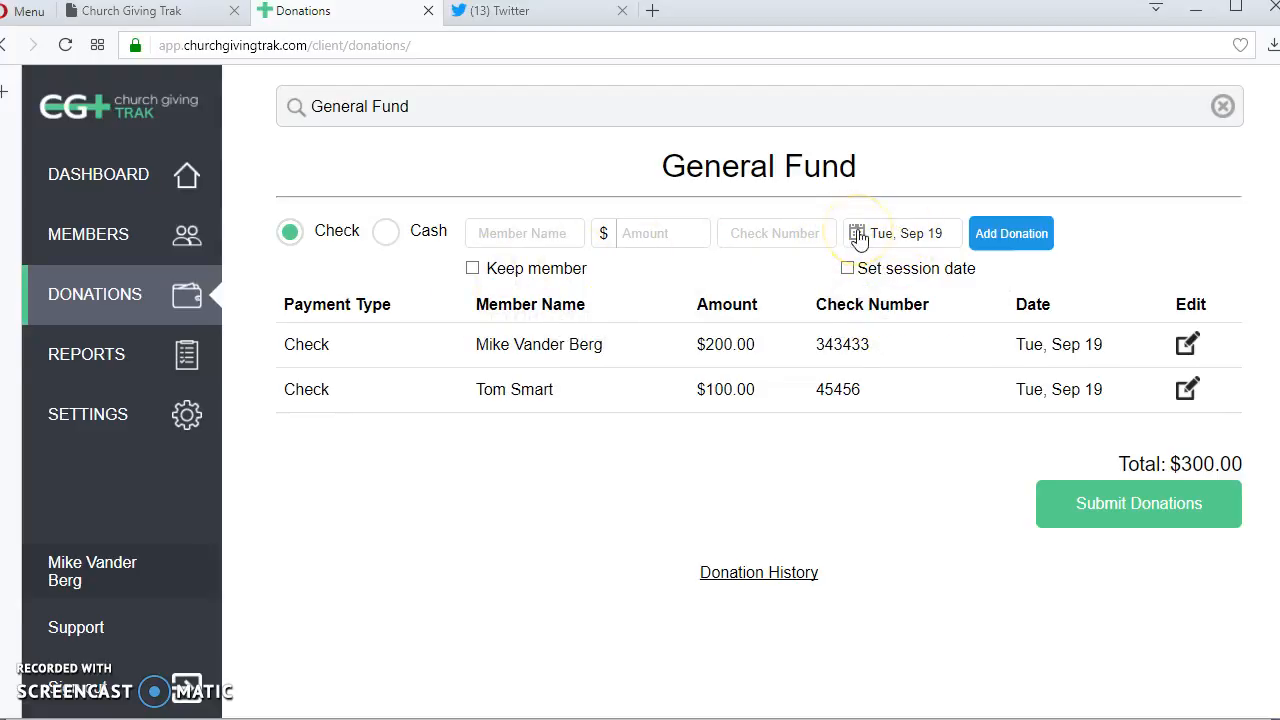
# - Add a $50.00 check donation with check number 35466 for a third member chosen from the suggestions
pyautogui.click(490, 242)
pyautogui.write('s')
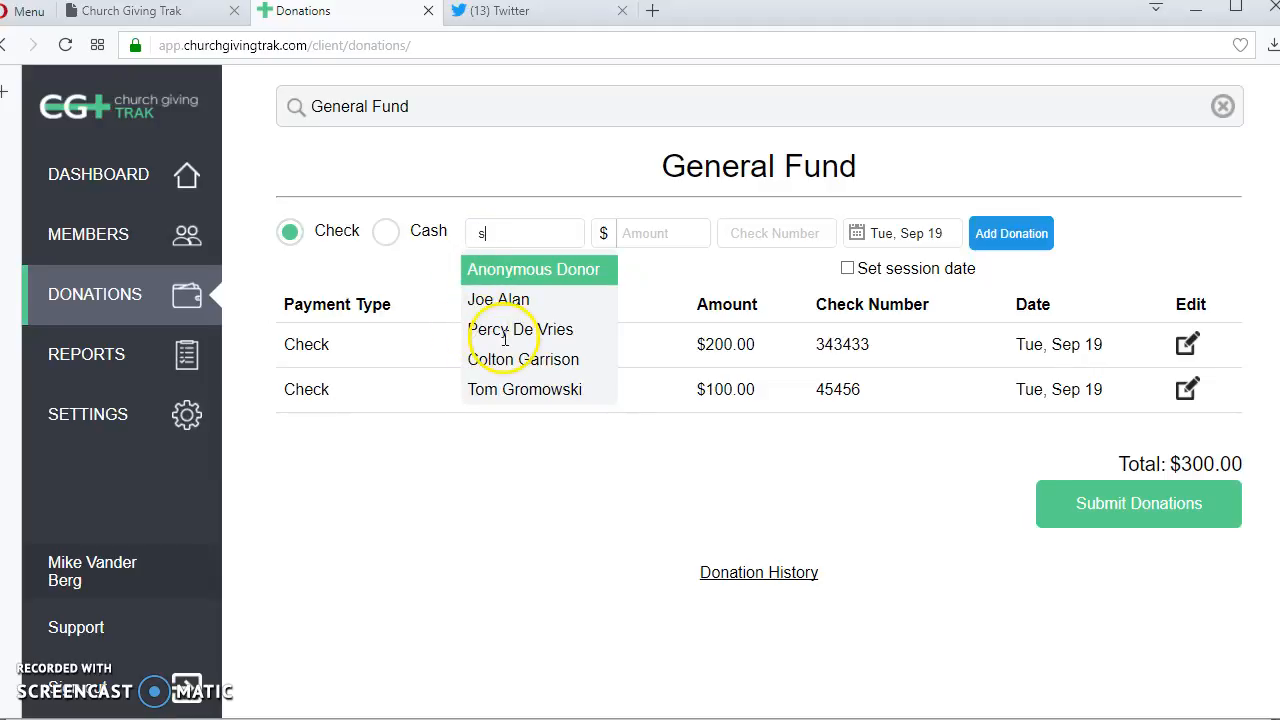
pyautogui.write('us')
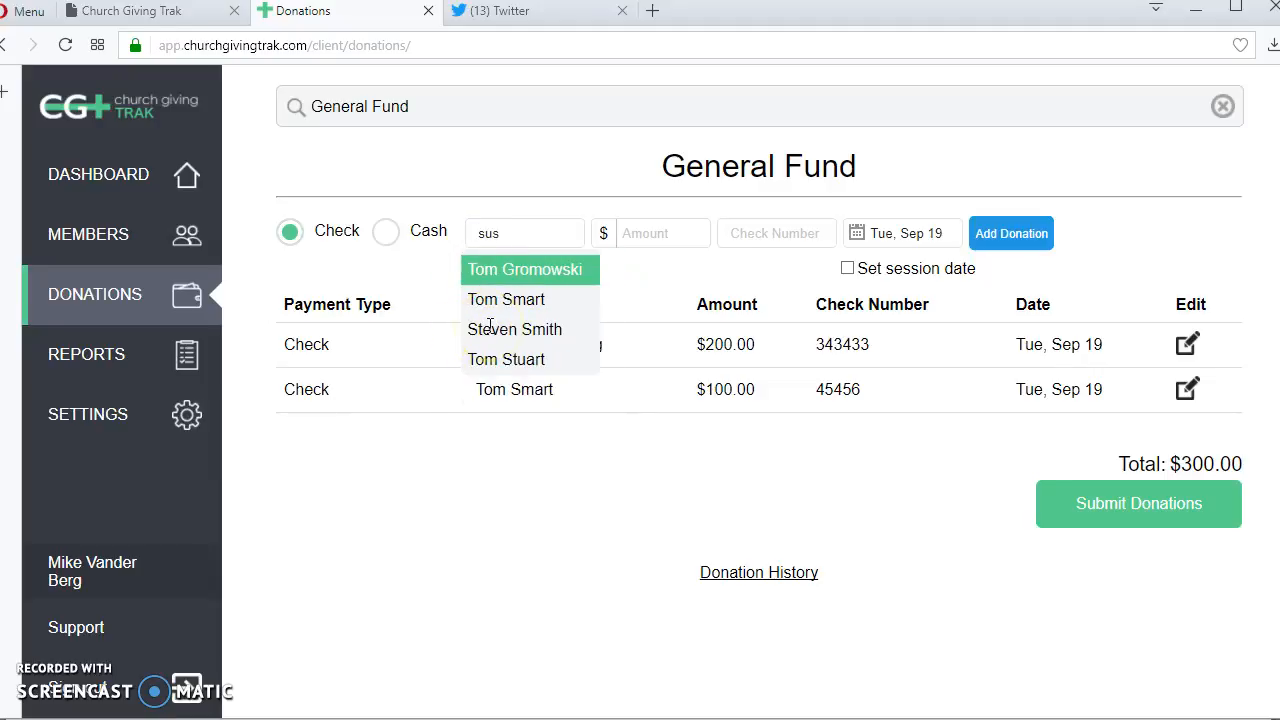
pyautogui.press('BackSpace')
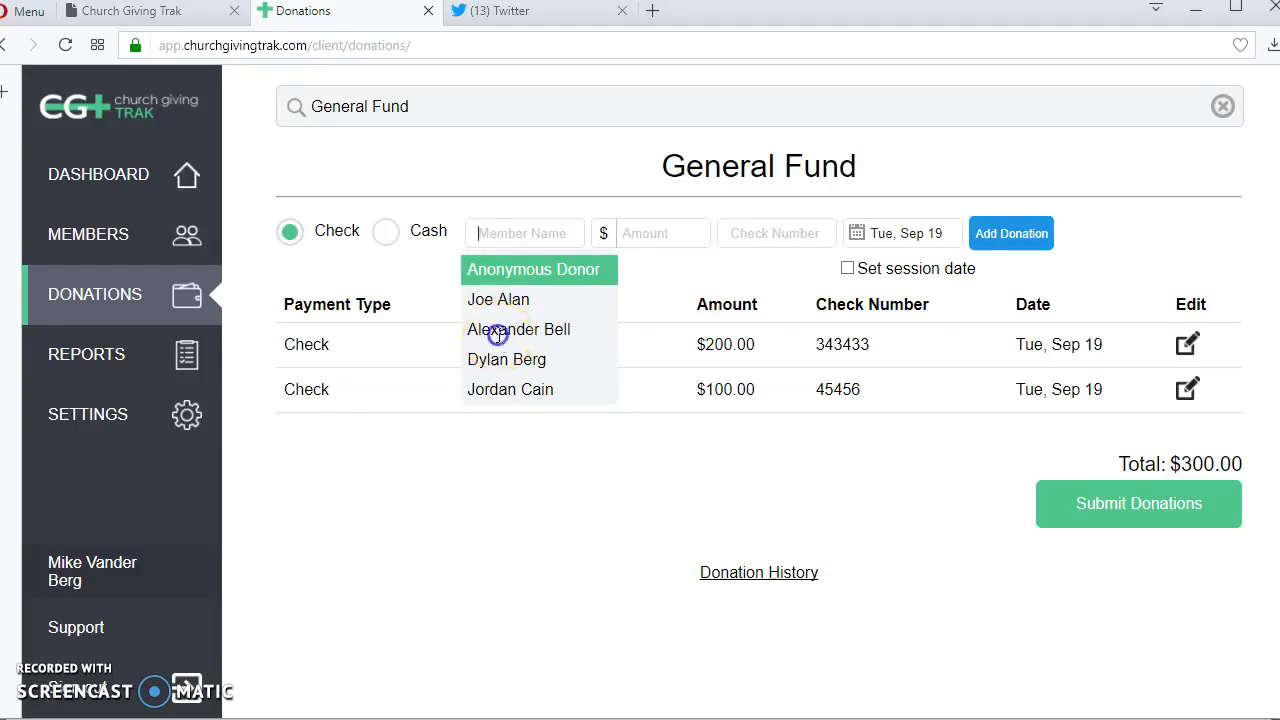
pyautogui.click(494, 332)
pyautogui.click(694, 246)
pyautogui.write('5')
pyautogui.press('Tab')
pyautogui.write('354')
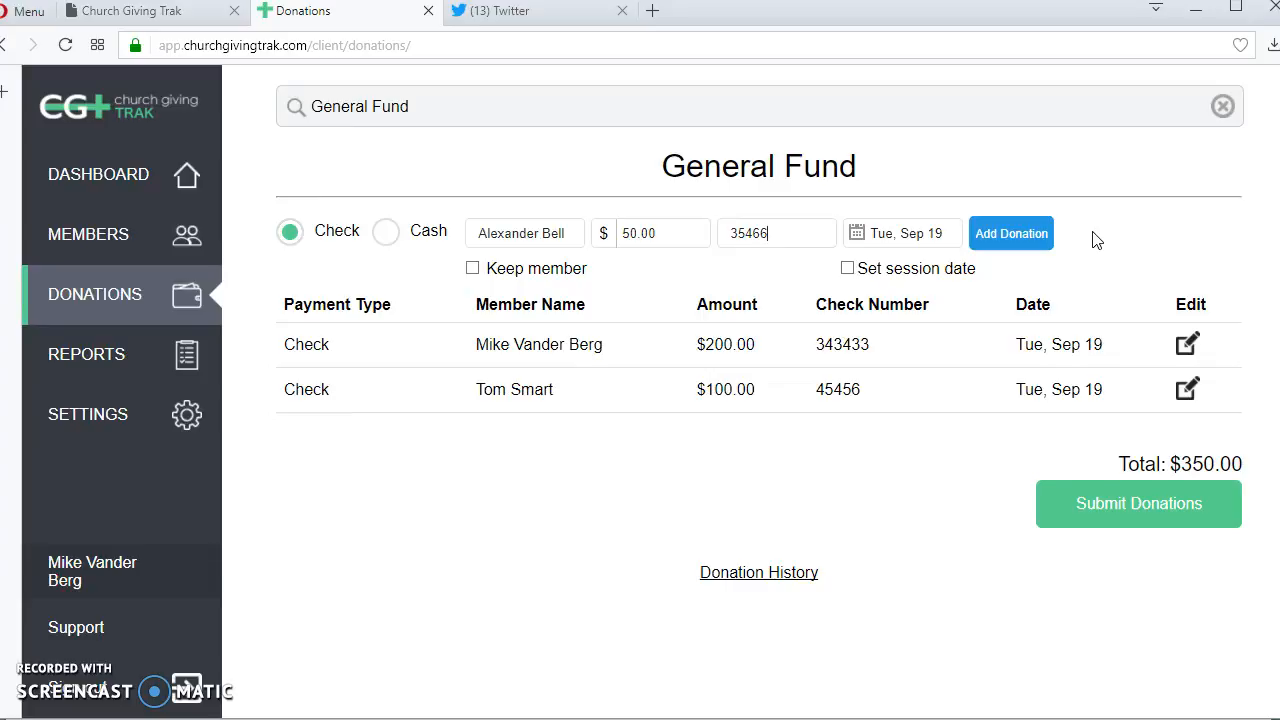
pyautogui.click(1005, 233)
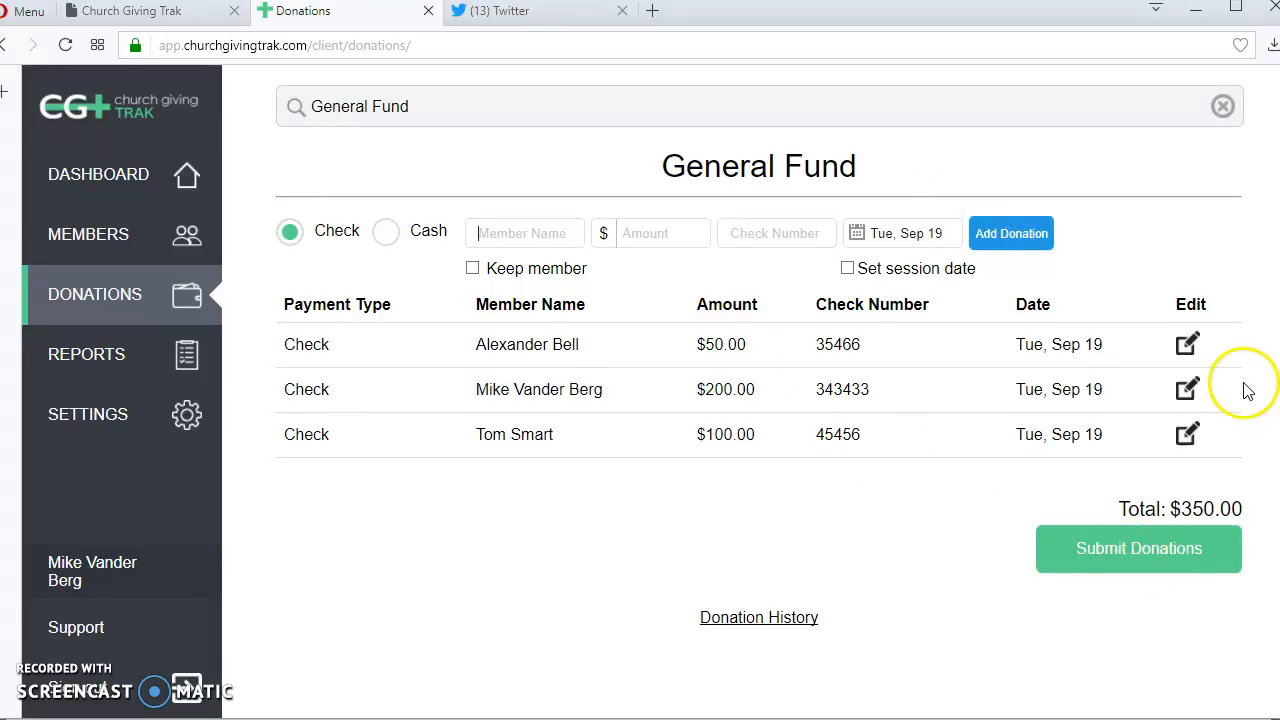
# - Open the $50.00 donation for editing, and call up its deletion prompt but cancel it
pyautogui.click(1188, 346)
pyautogui.doubleClick(720, 344)
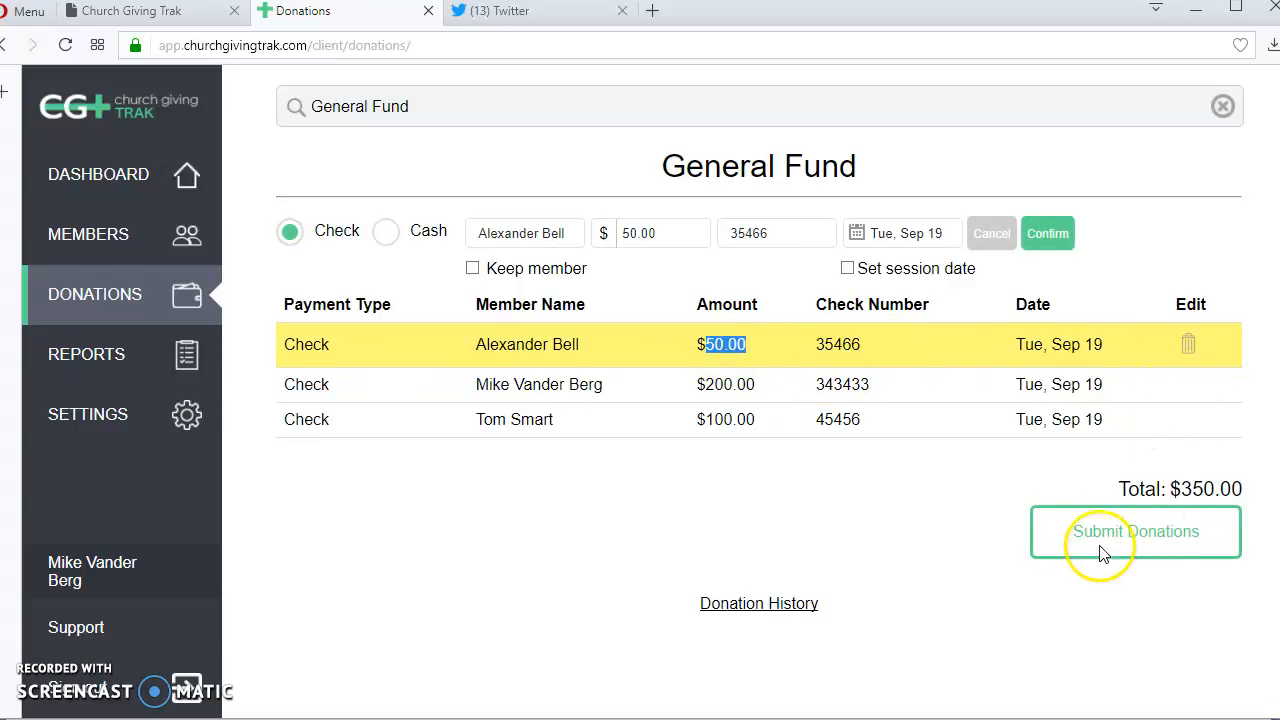
pyautogui.click(395, 373)
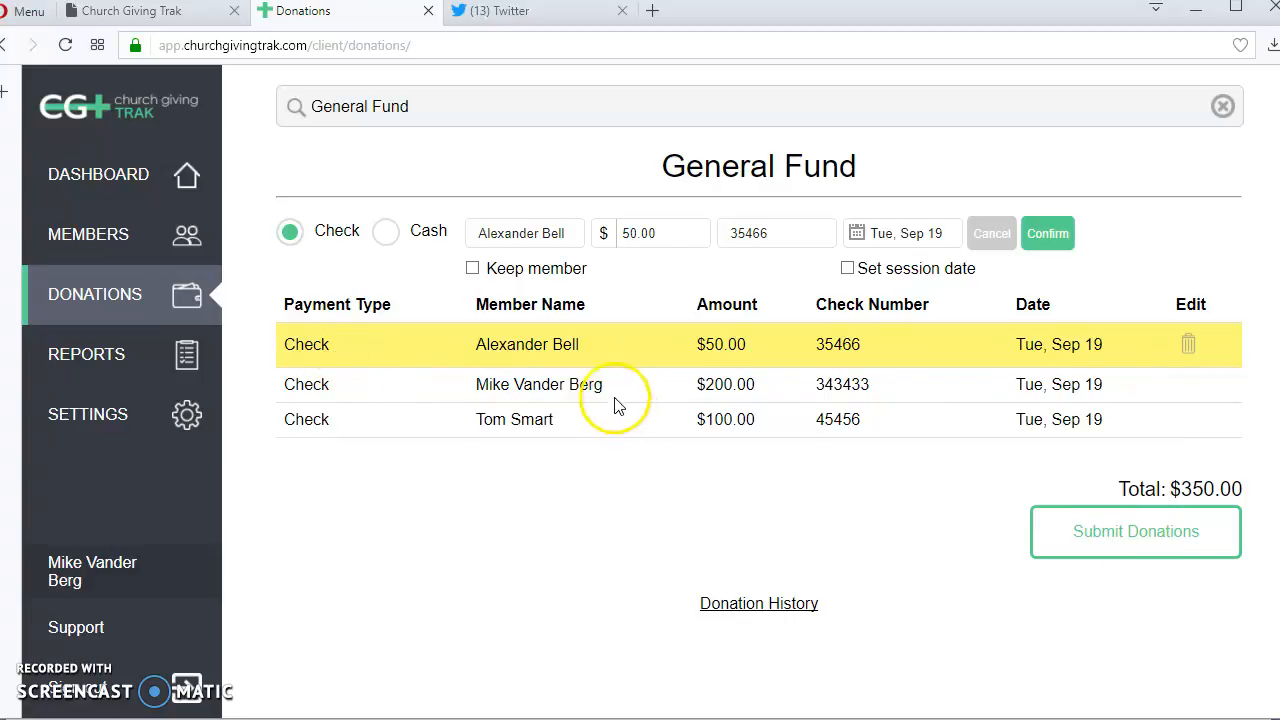
pyautogui.click(1187, 348)
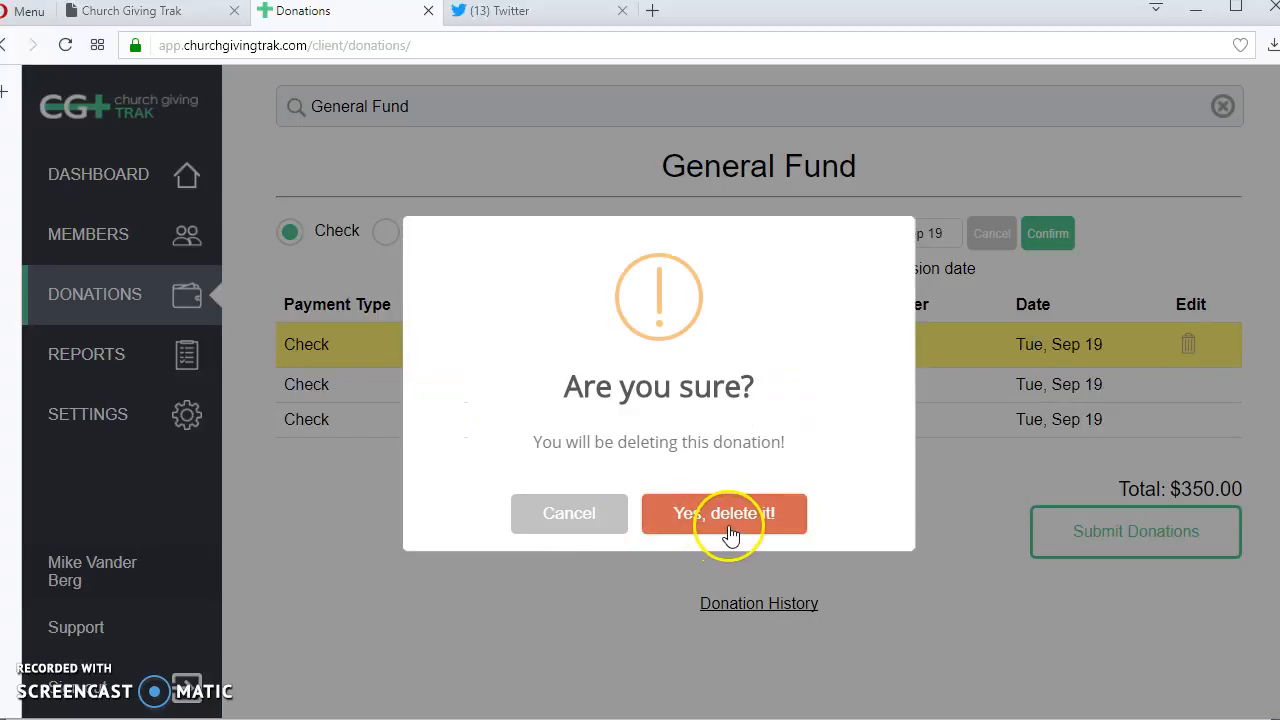
pyautogui.click(565, 522)
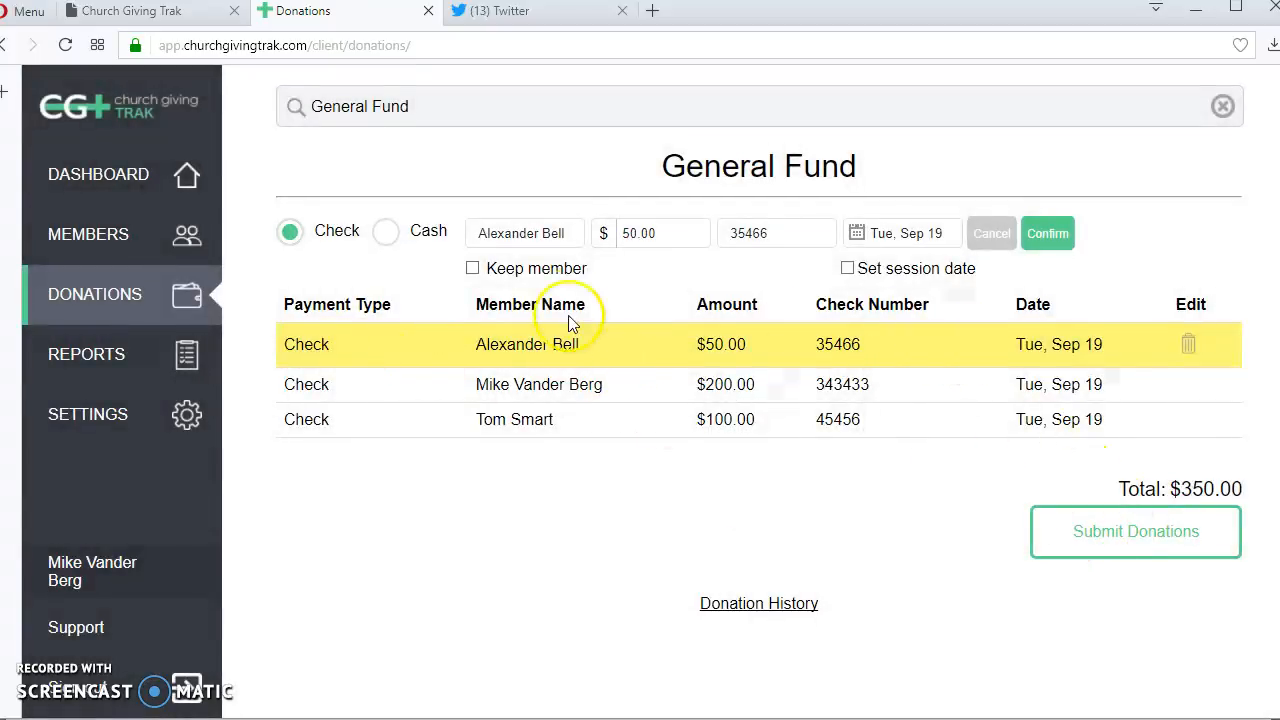
# - Set the amount of the donation being edited to $100.00 and confirm the edit
pyautogui.moveTo(646, 233); pyautogui.dragTo(475, 225)
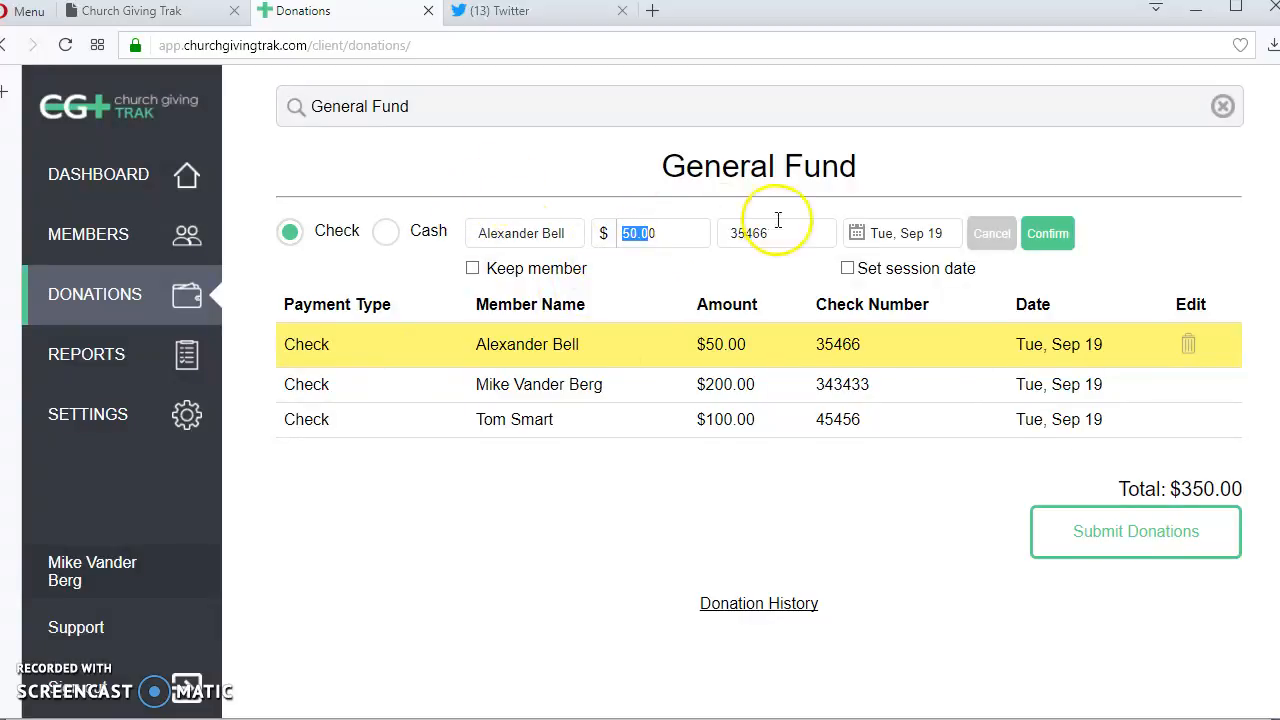
pyautogui.moveTo(681, 240); pyautogui.dragTo(503, 208)
pyautogui.write('100')
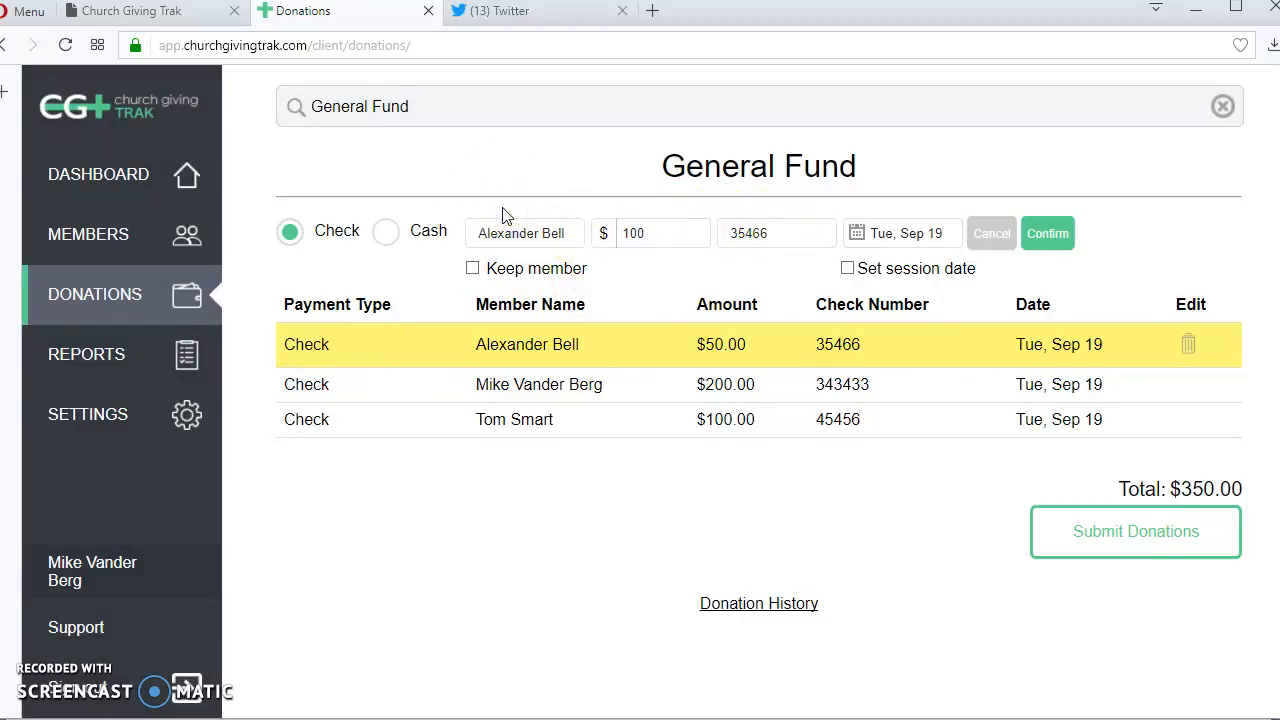
pyautogui.press('Tab')
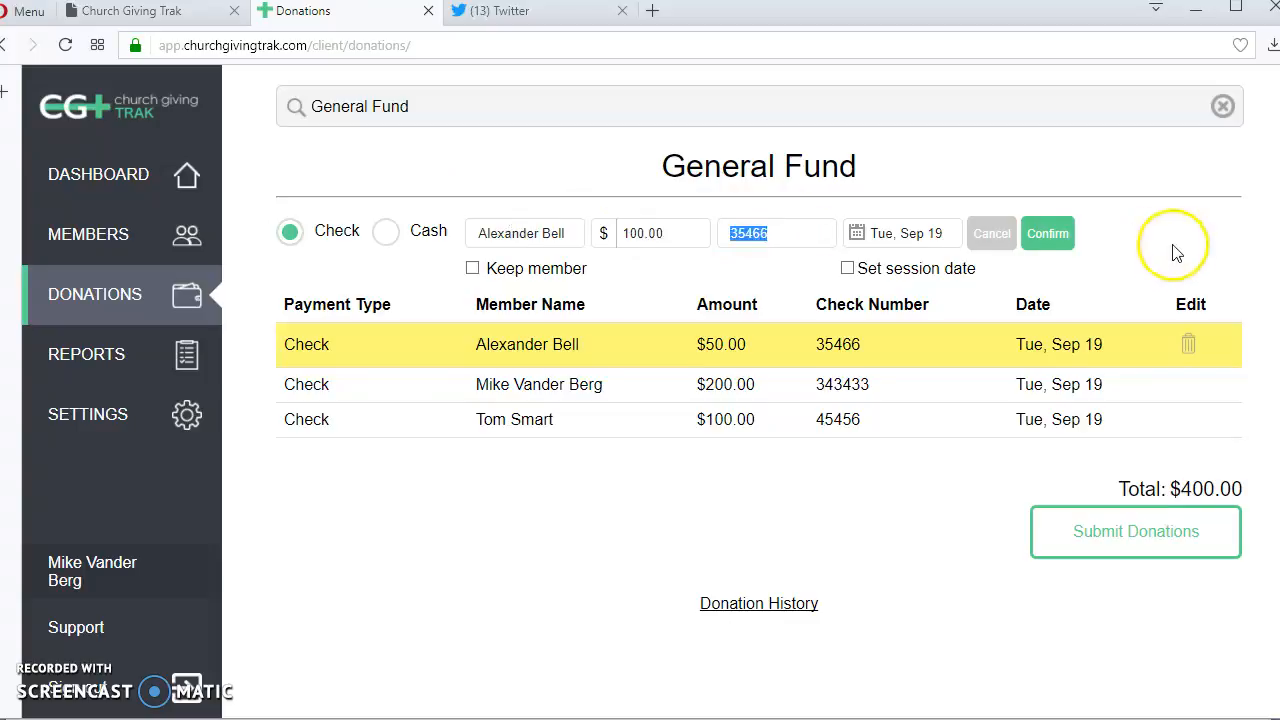
pyautogui.click(1046, 234)
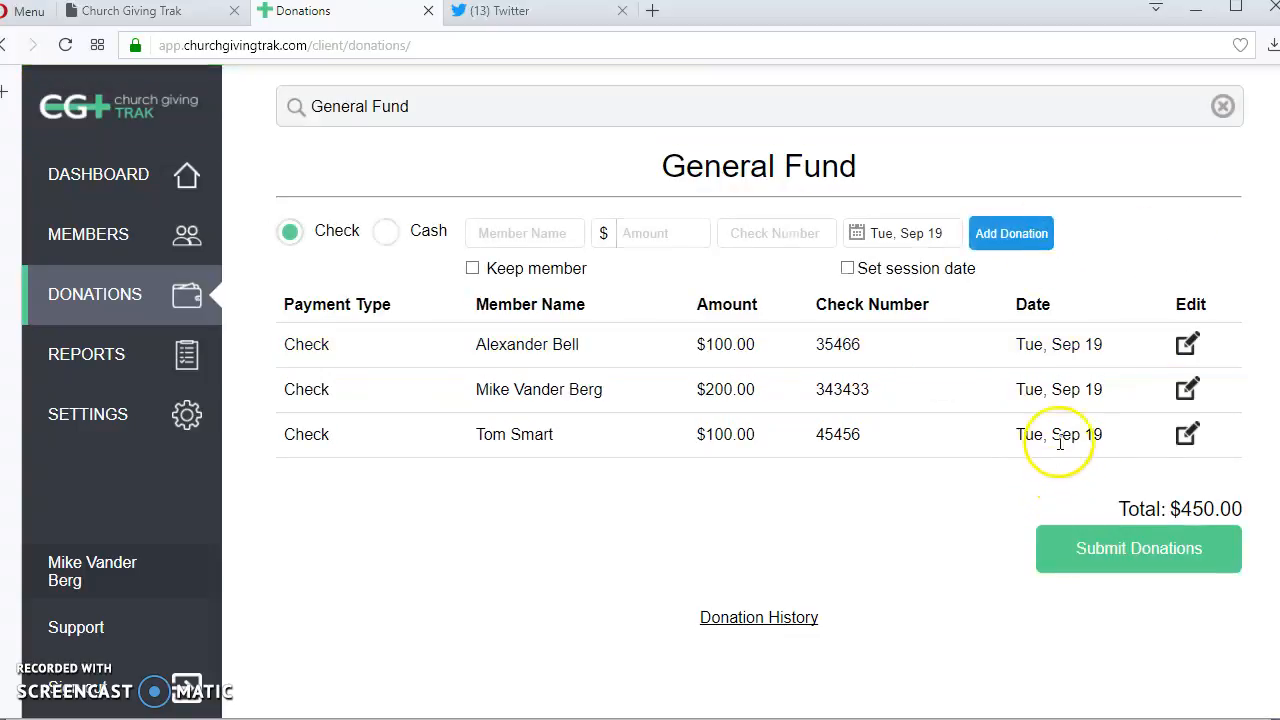
# - Submit the batch of General Fund donations and confirm the submission
pyautogui.click(1138, 558)
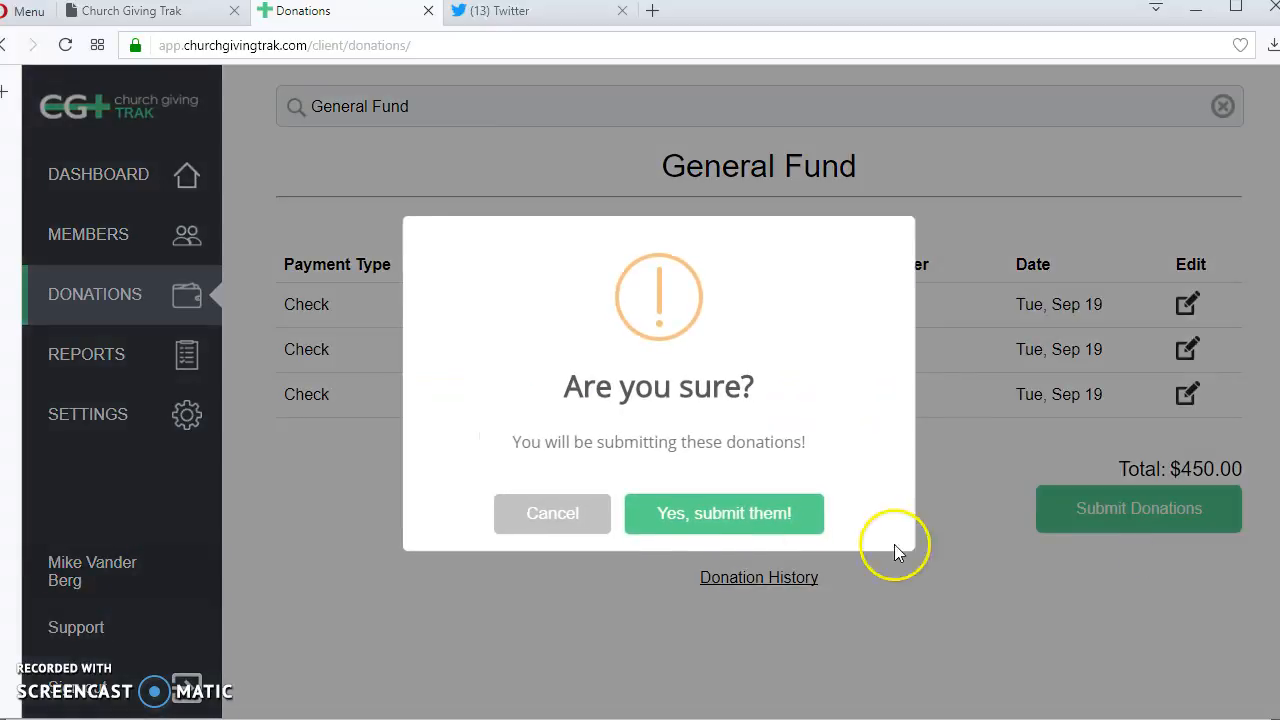
pyautogui.click(672, 518)
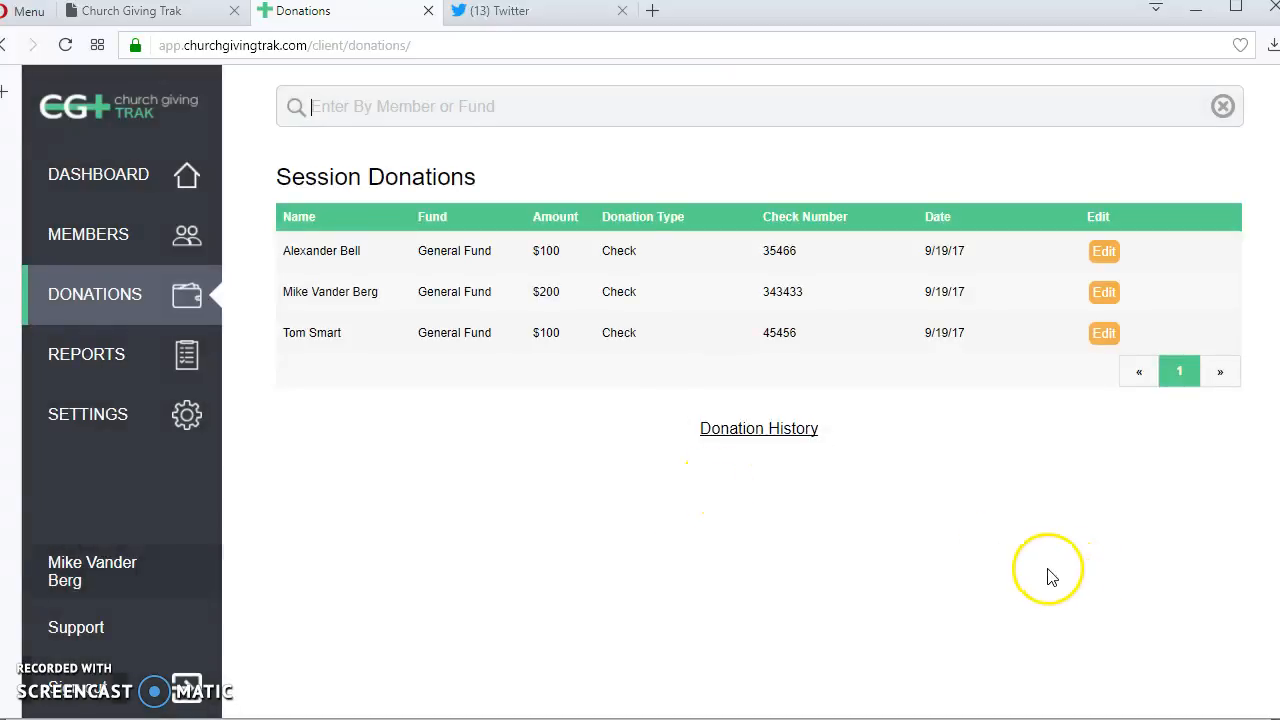
# - Open the donation history and look through the recorded donations and the filter options
pyautogui.click(73, 294)
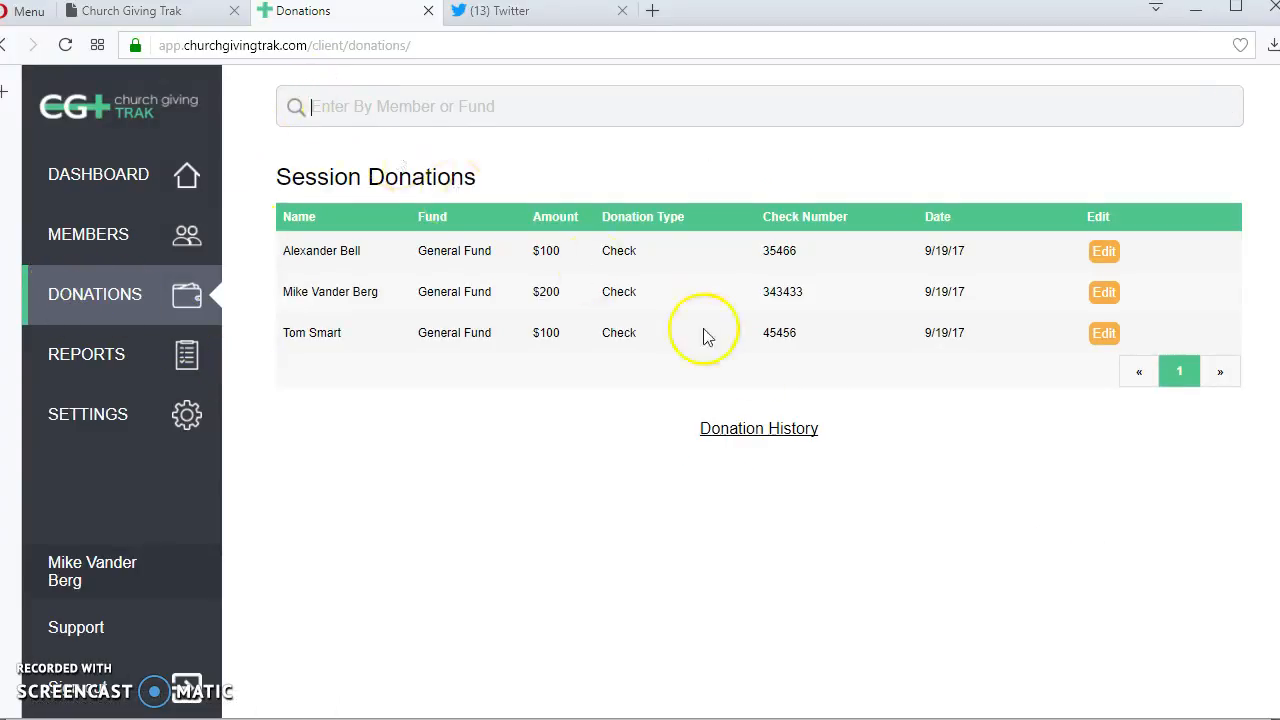
pyautogui.click(762, 430)
pyautogui.scroll(-1, 575, 390)
pyautogui.scroll(1, 587, 415)
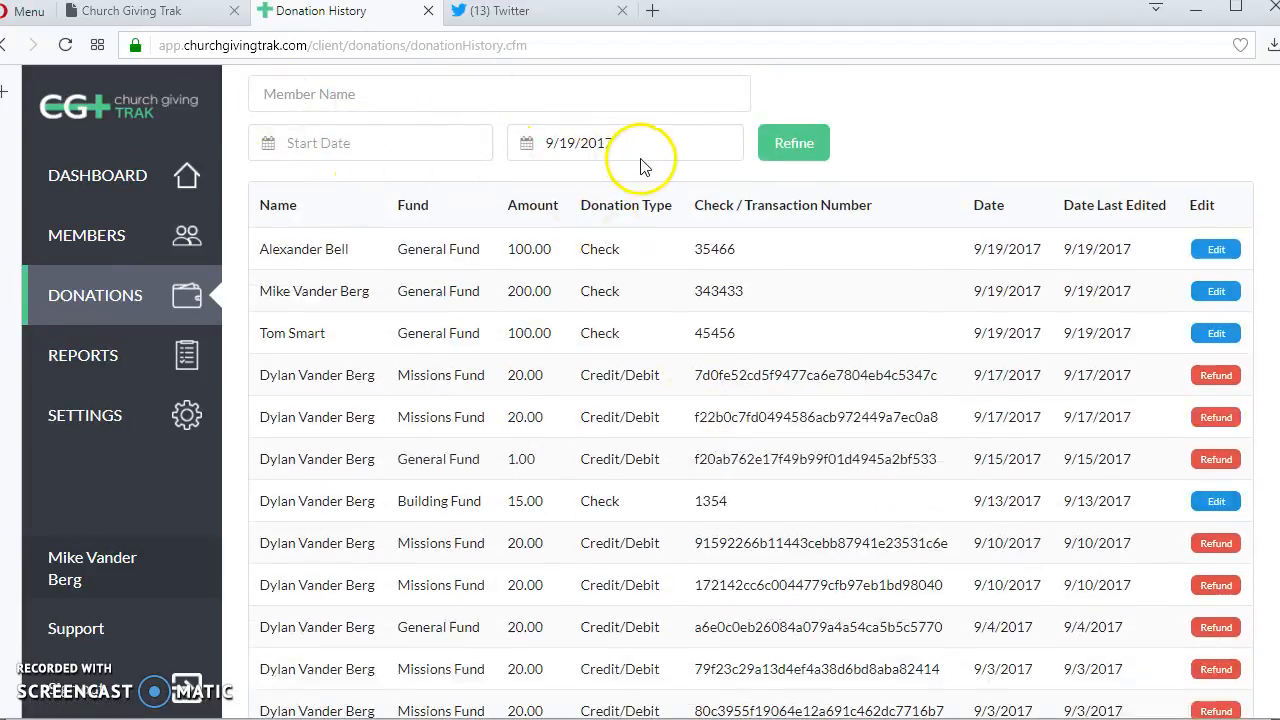
# - Return to donation entry, search the members for "de" and open entry for the matching individual donor
pyautogui.click(95, 296)
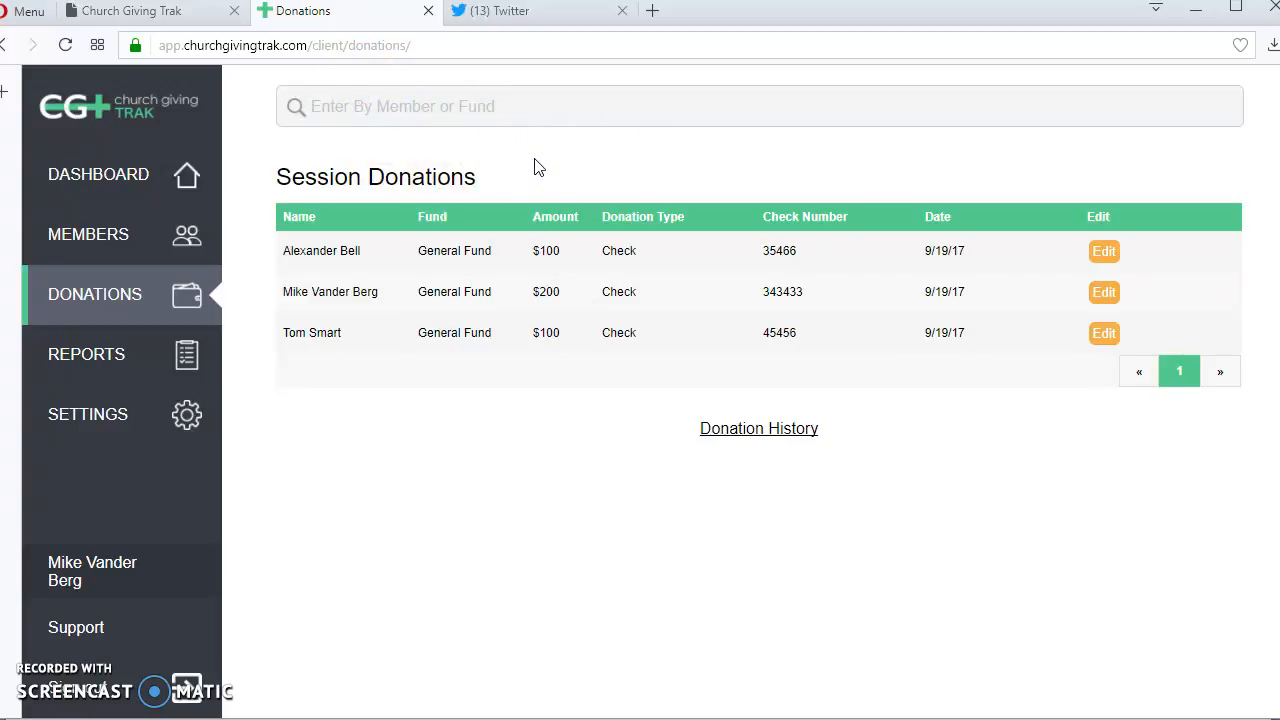
pyautogui.write('de')
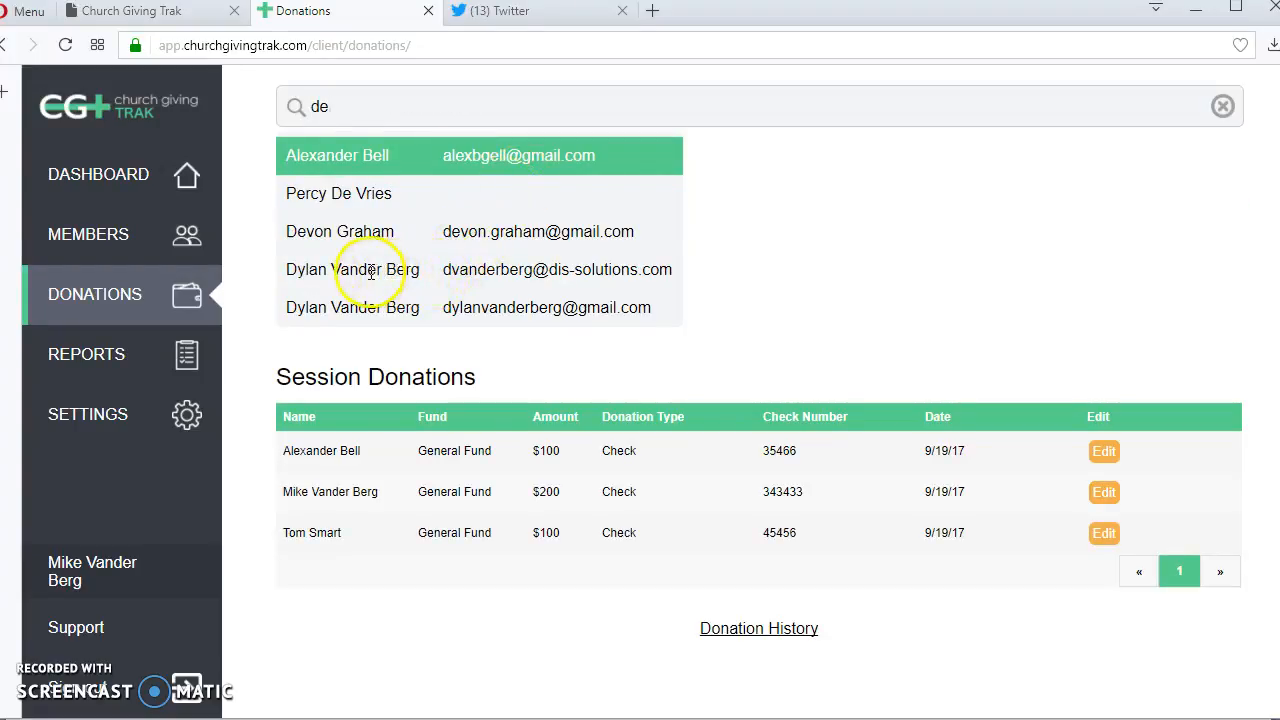
pyautogui.click(340, 231)
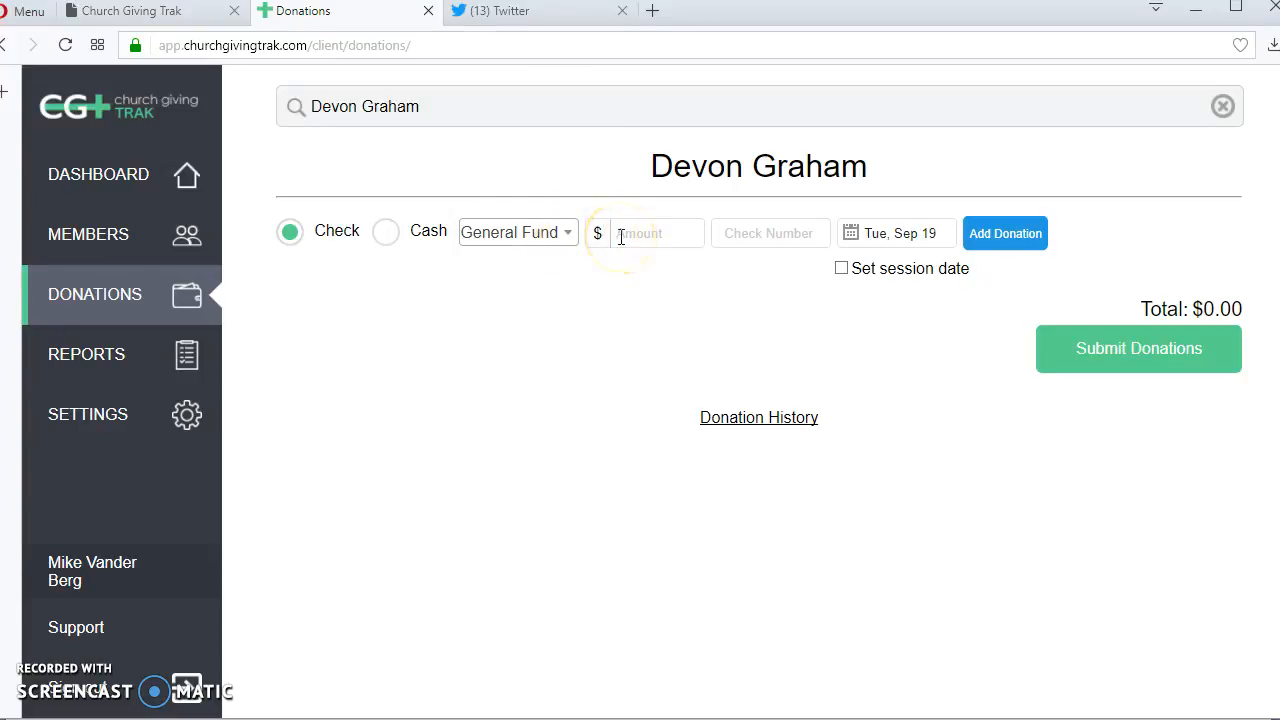
# - Add a $500.00 check donation to the General Fund with check number 4543543 for this member
pyautogui.click(383, 234)
pyautogui.click(310, 240)
pyautogui.click(631, 237)
pyautogui.write('500')
pyautogui.press('Tab')
pyautogui.write('4543543')
pyautogui.click(988, 244)
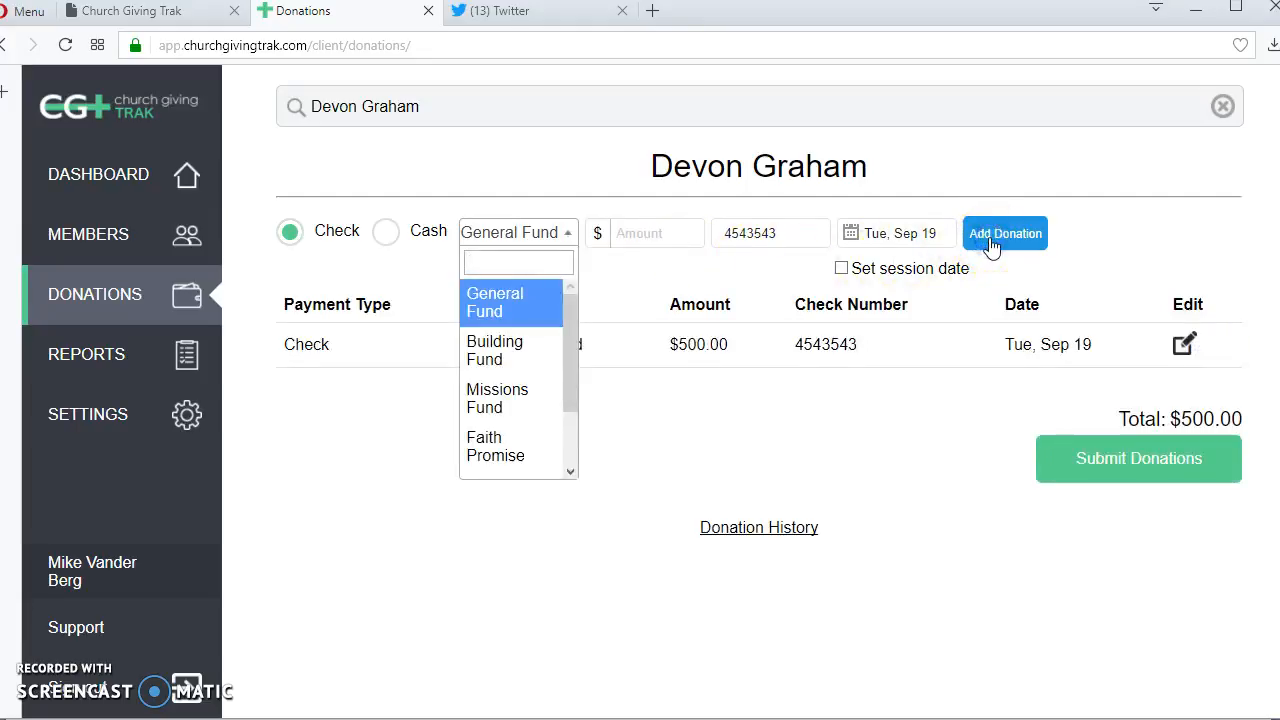
# - Add a $200.00 check donation to the Building Fund for this member under the same check number
pyautogui.click(490, 355)
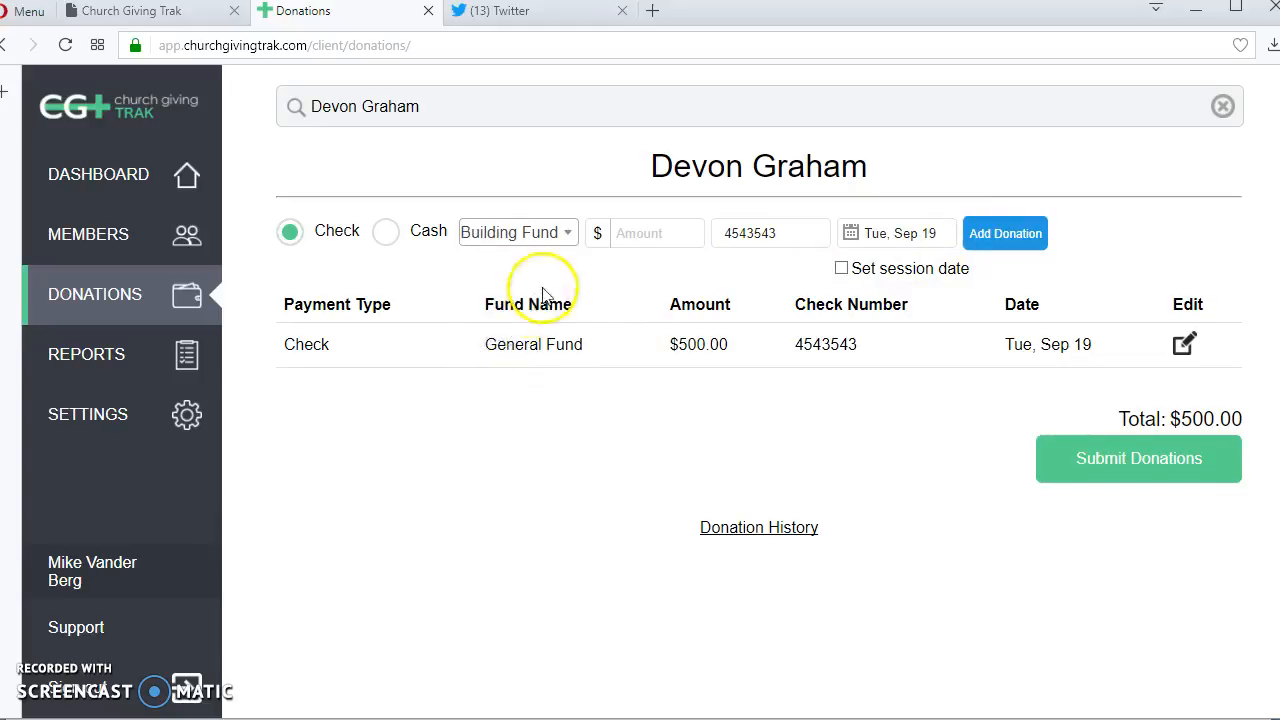
pyautogui.click(629, 240)
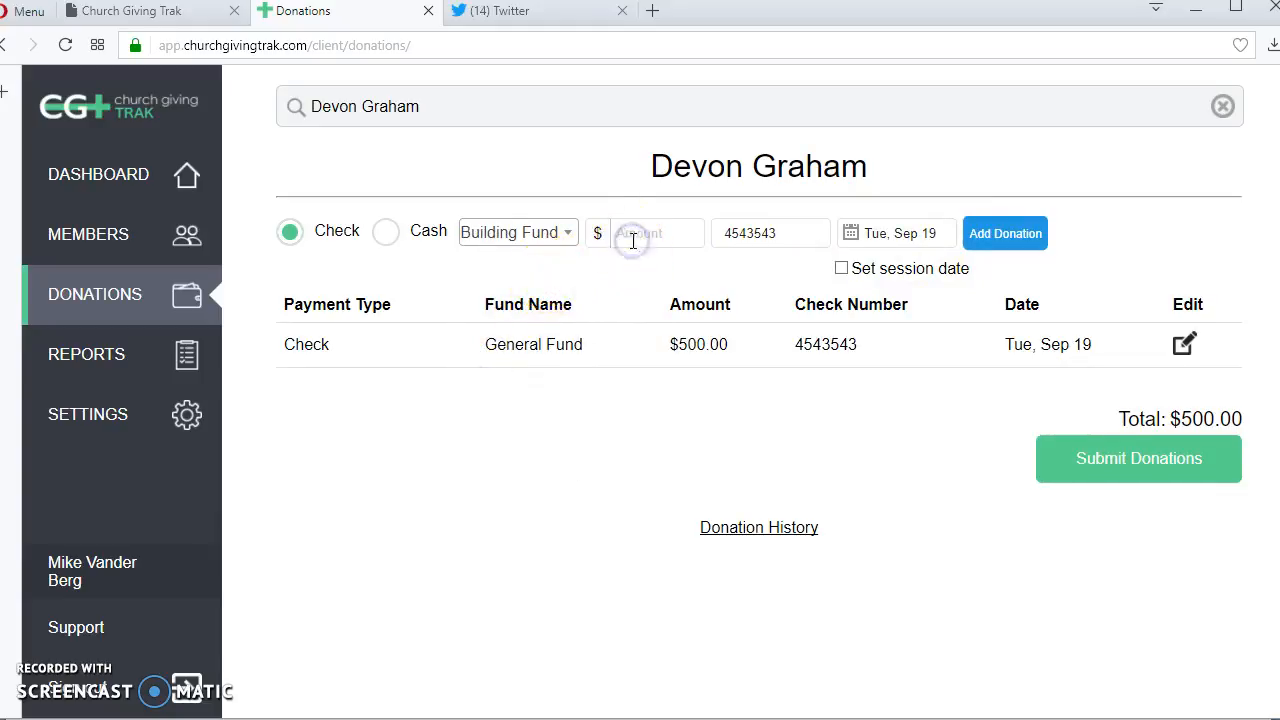
pyautogui.write('2000')
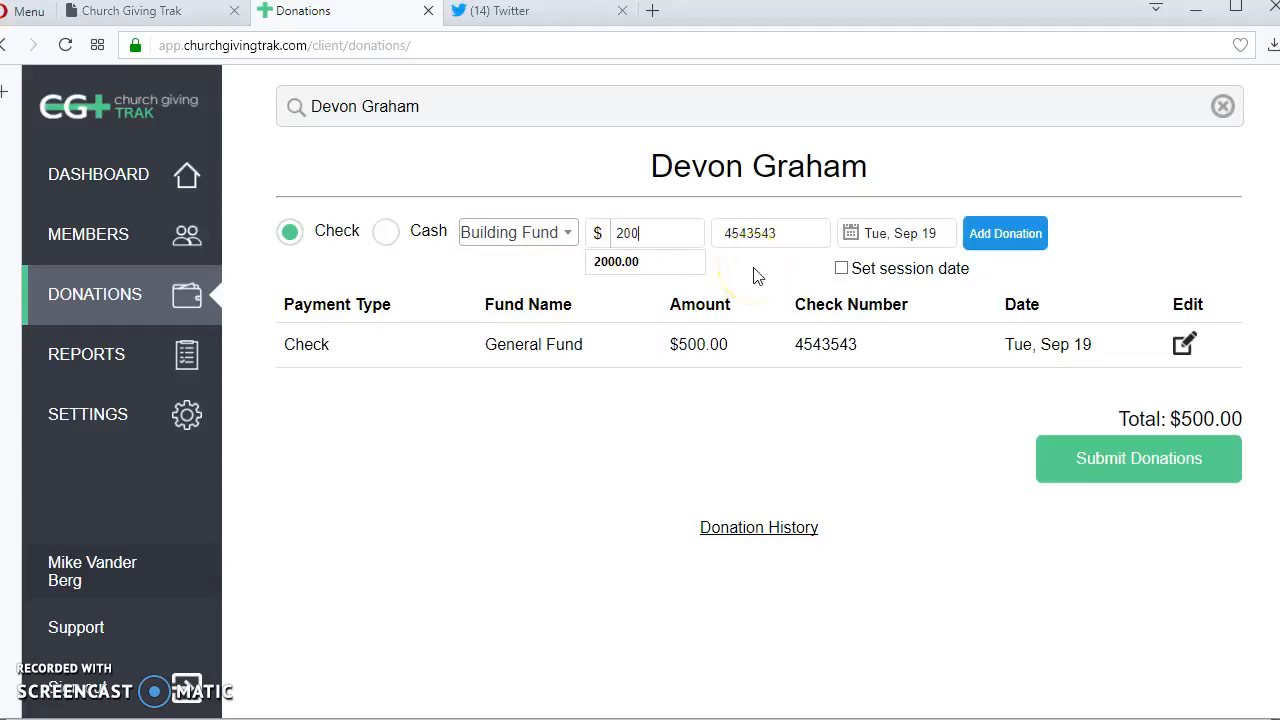
pyautogui.press('Tab')
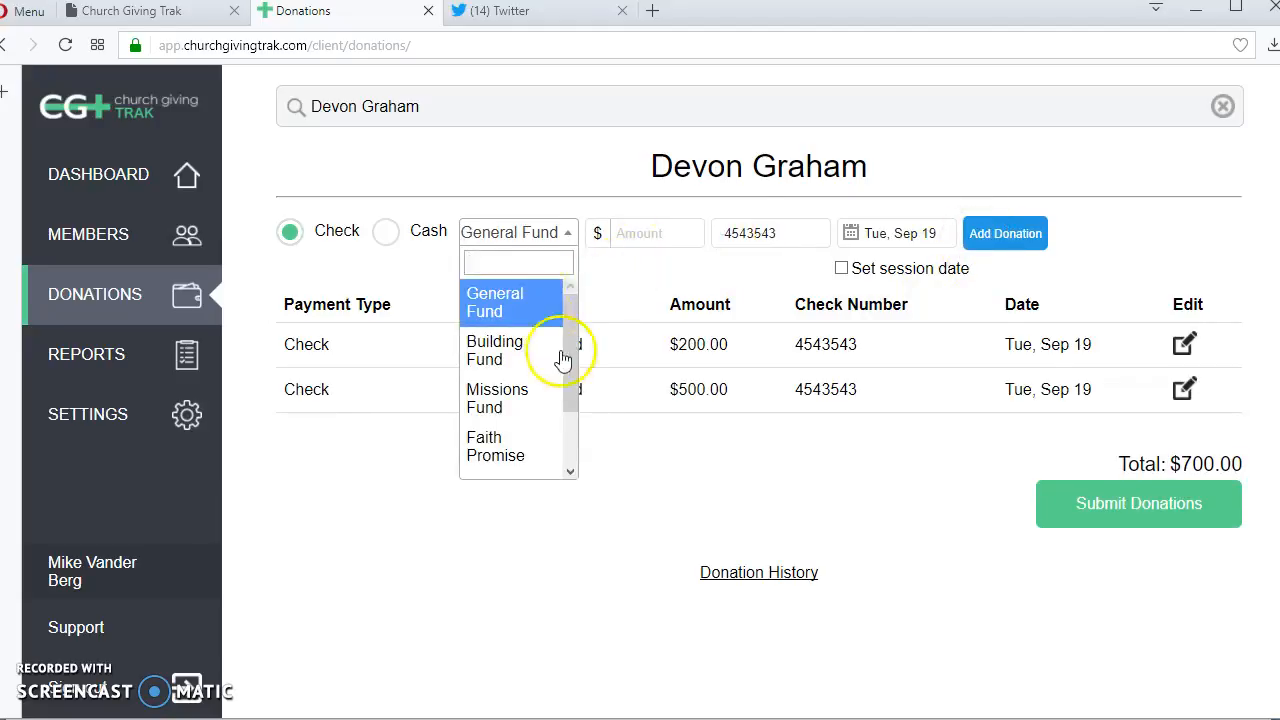
# - Add a $200.00 check donation to Faith Promise for this member under the same check number
pyautogui.click(510, 452)
pyautogui.click(676, 240)
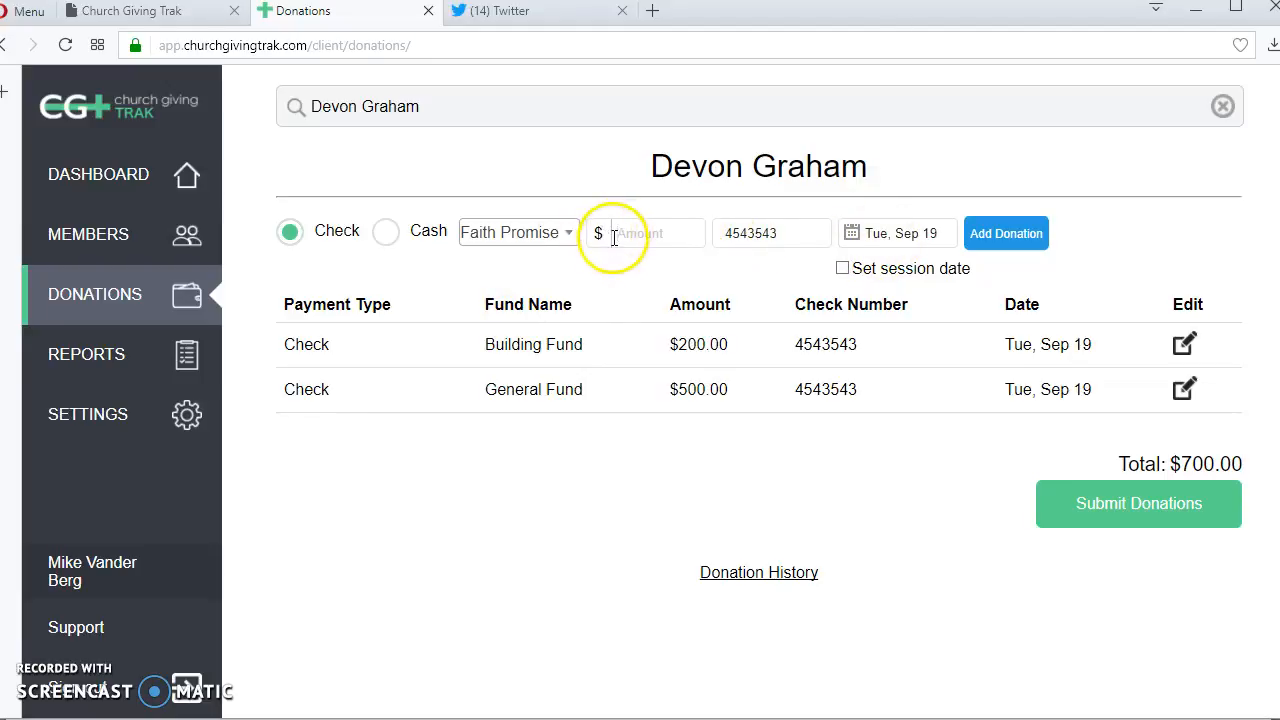
pyautogui.write('2000')
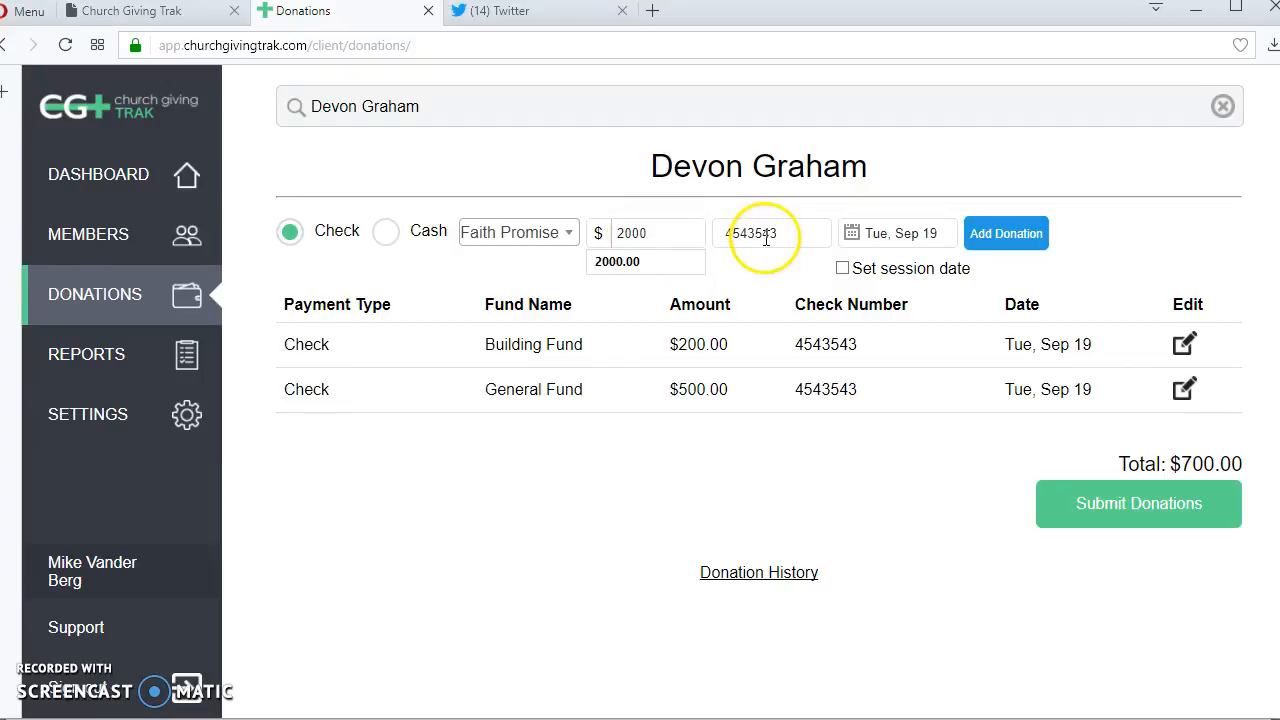
pyautogui.click(988, 233)
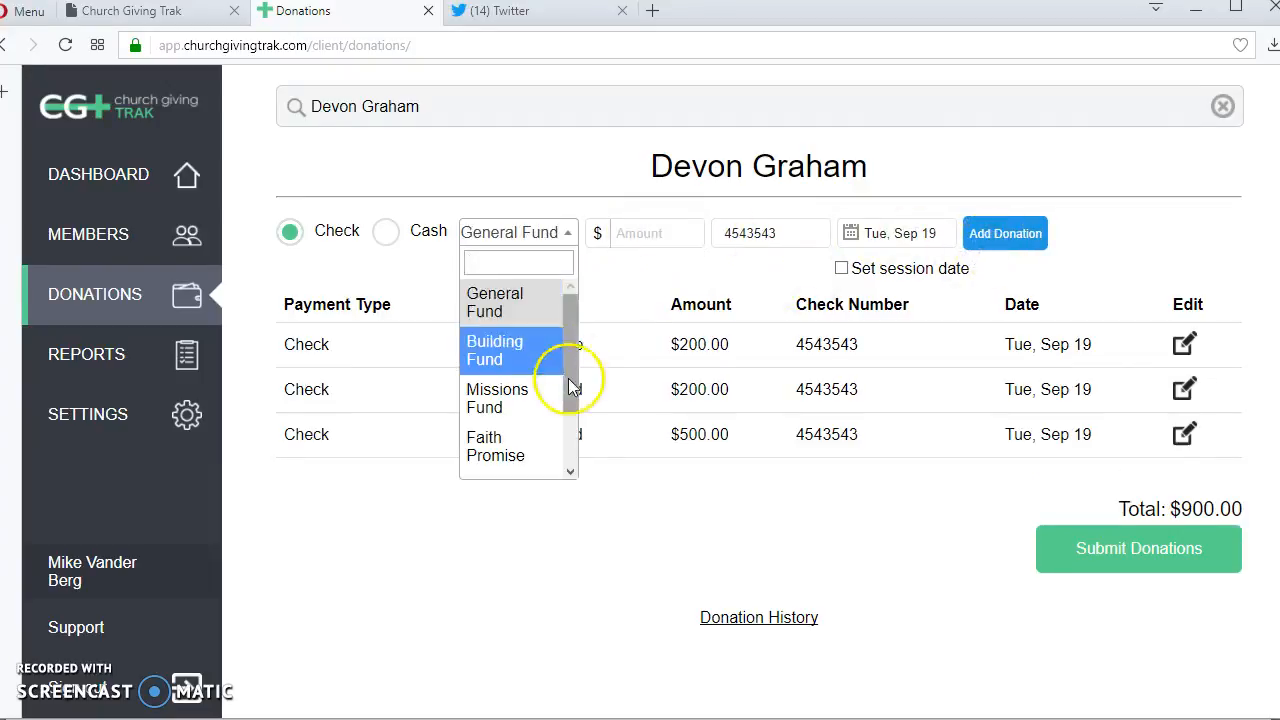
# - Add a $100.00 check donation to the Evangelism Fund for this member under the same check number
pyautogui.moveTo(571, 346); pyautogui.dragTo(563, 434)
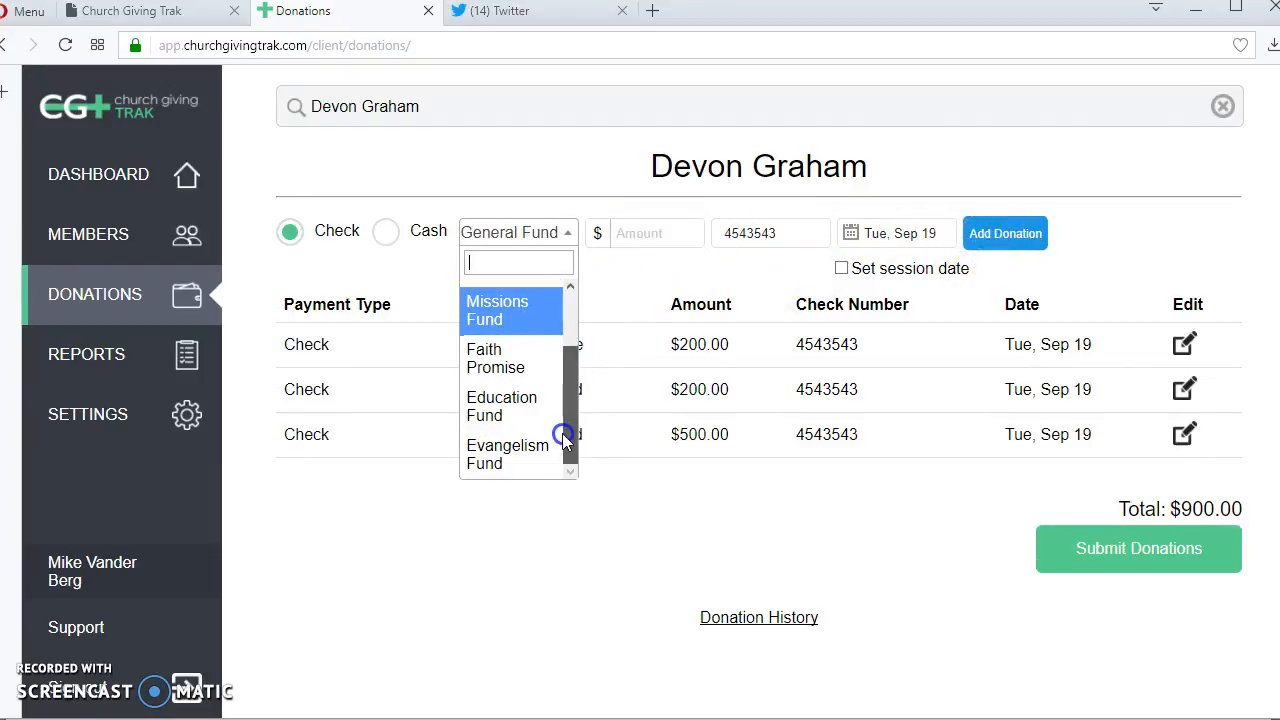
pyautogui.click(485, 466)
pyautogui.click(675, 233)
pyautogui.write('100')
pyautogui.click(1016, 233)
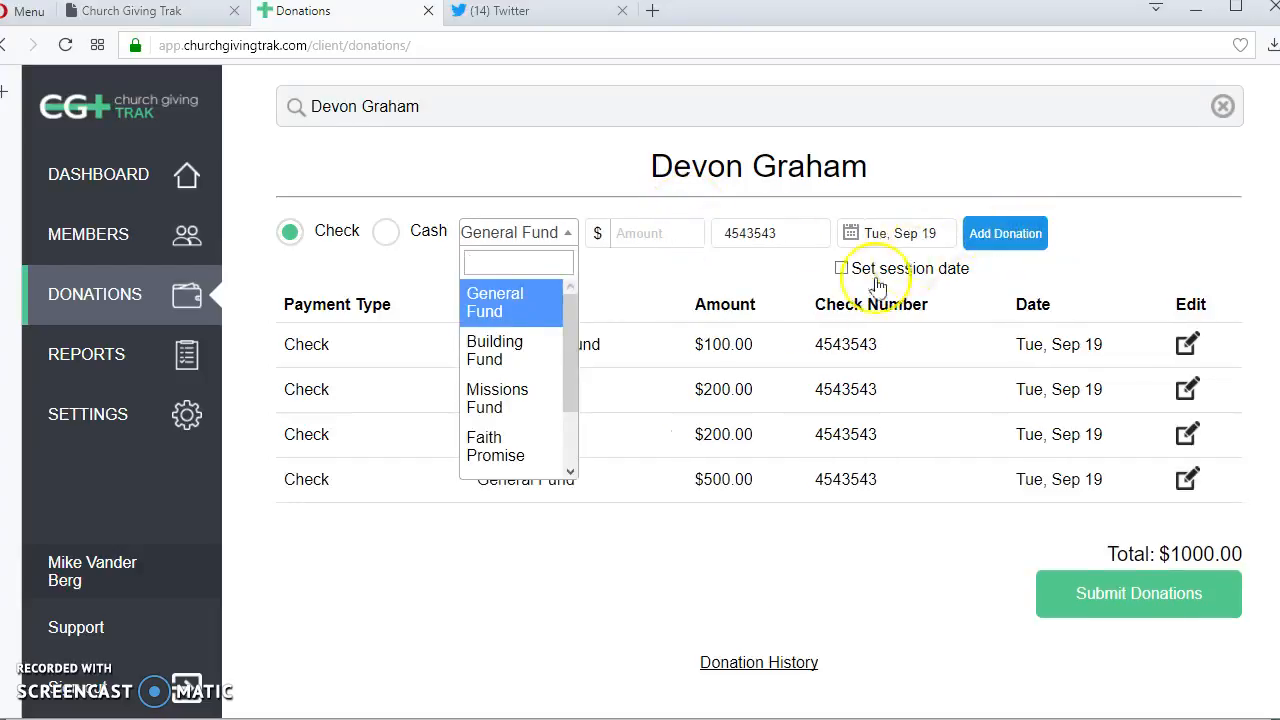
# - Submit the member's donations to the four funds and confirm the submission
pyautogui.click(755, 590)
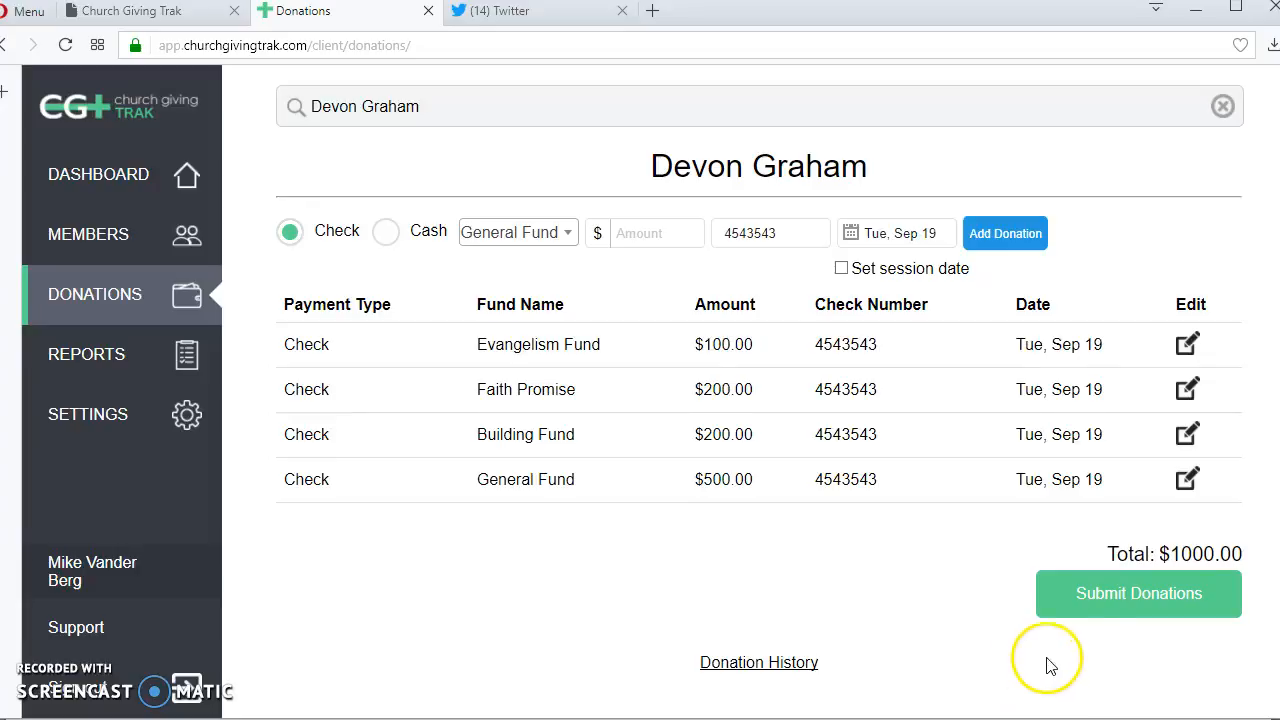
pyautogui.click(1078, 598)
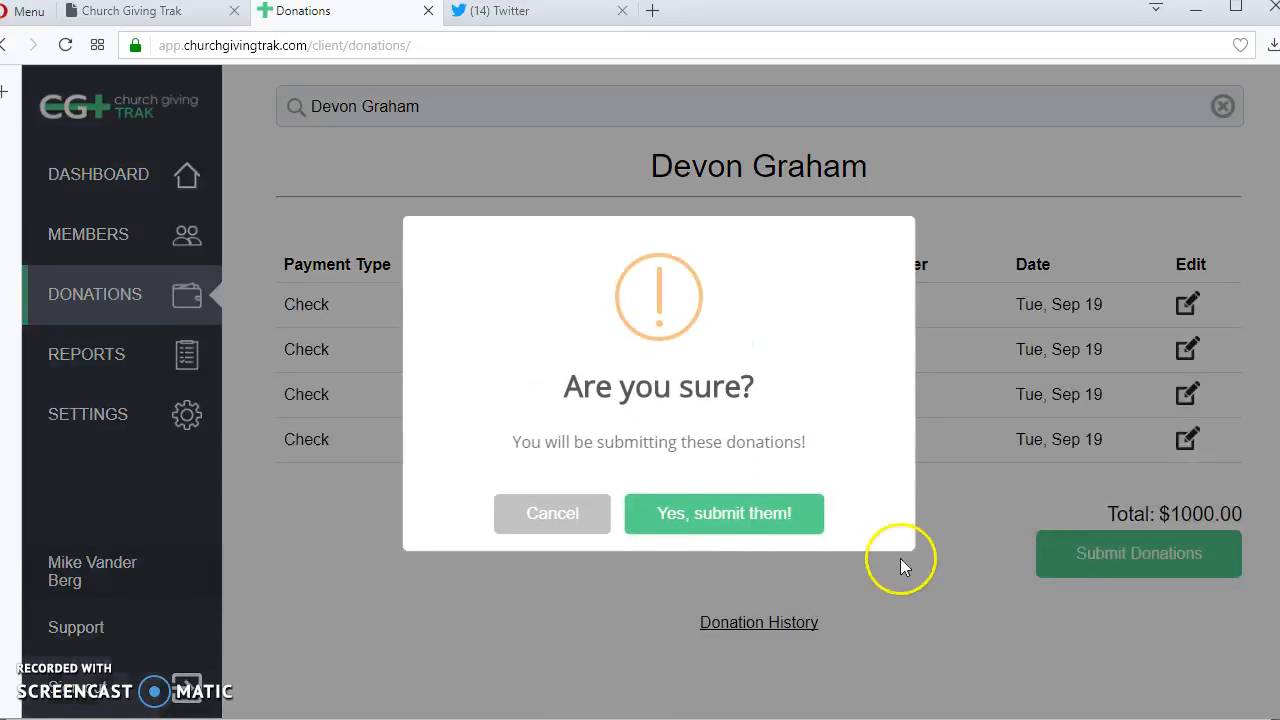
pyautogui.click(732, 520)
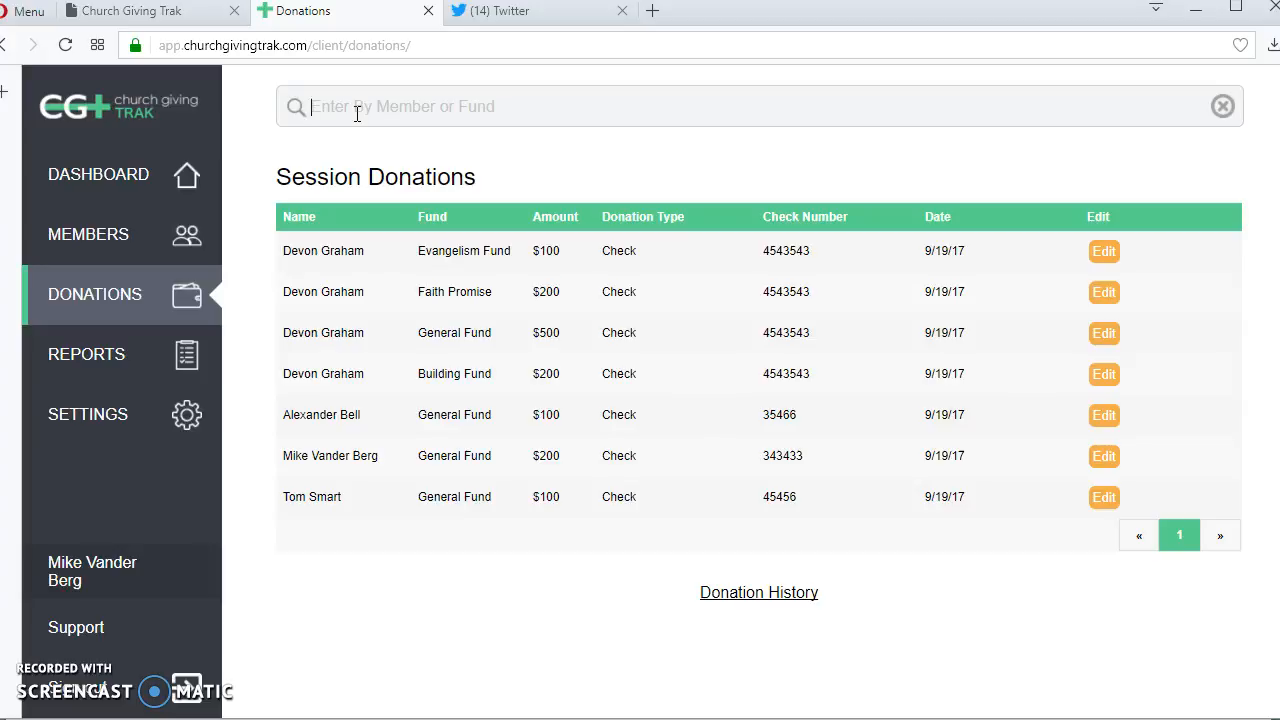
# - Open the donation history and look through the recorded donations and their edit and refund options
pyautogui.click(466, 118)
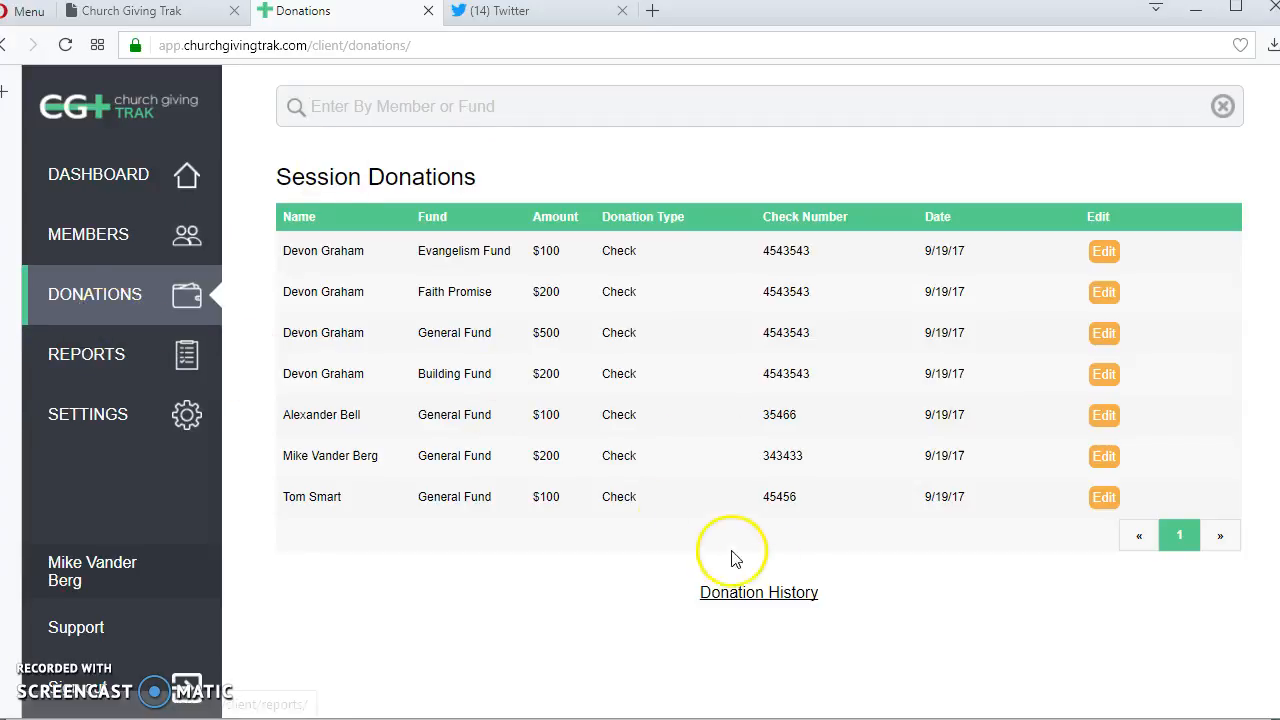
pyautogui.click(757, 592)
pyautogui.scroll(-1, 790, 490)
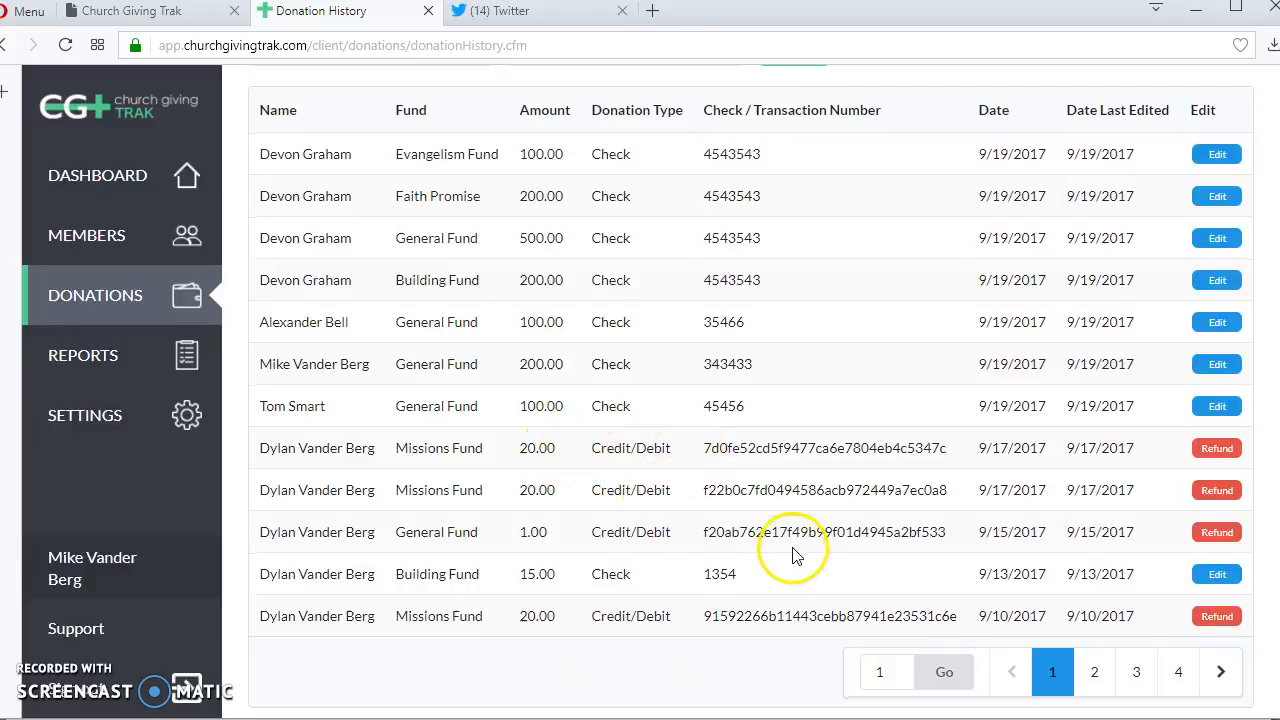
pyautogui.scroll(1, 778, 533)
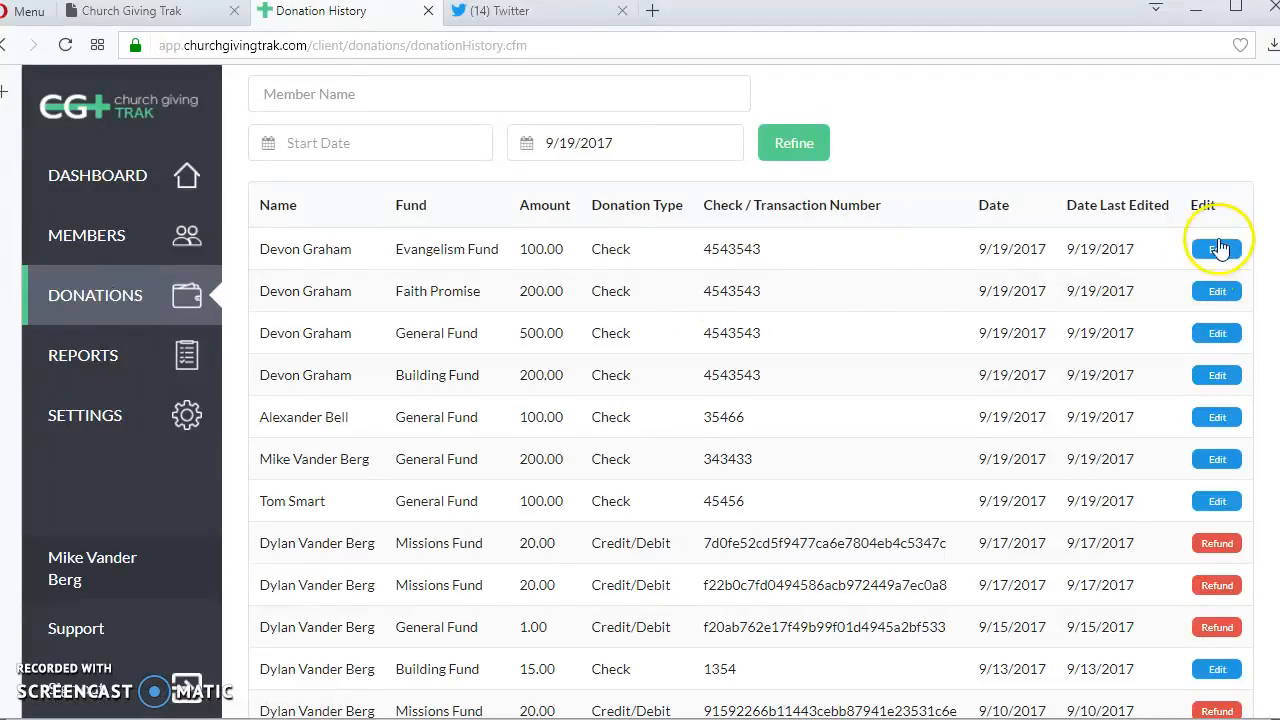
pyautogui.scroll(-1, 1230, 565)
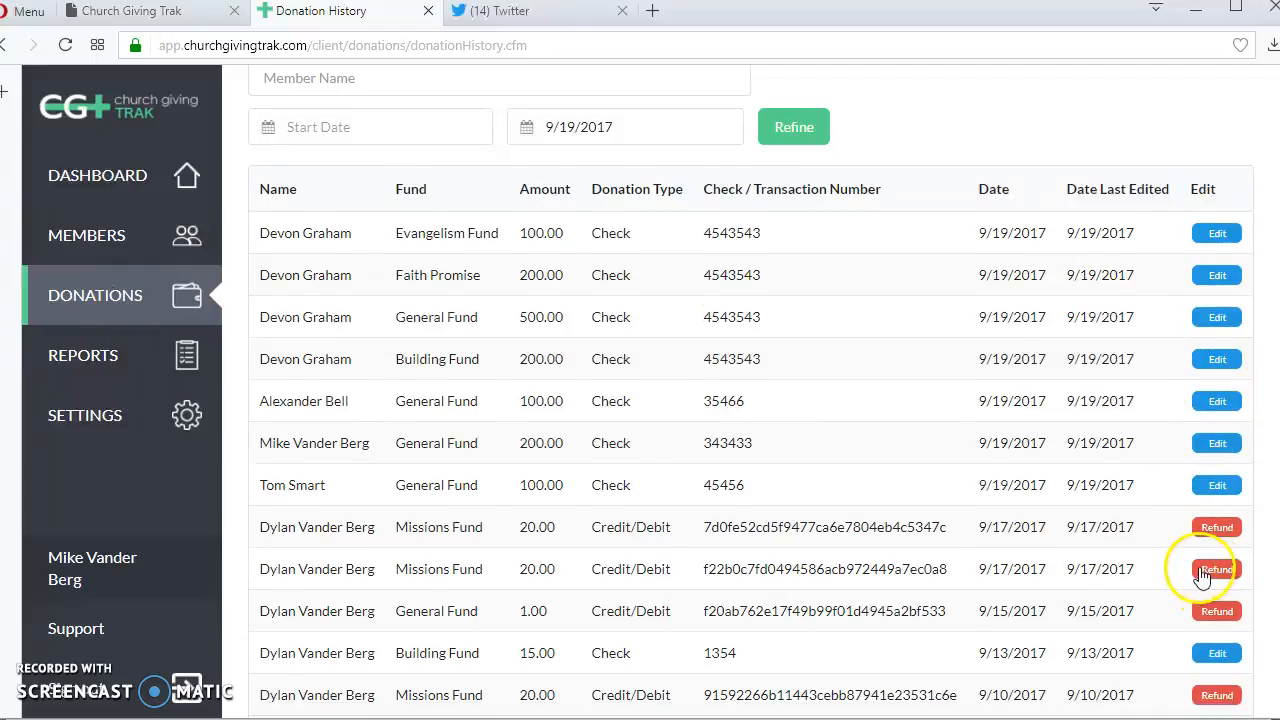